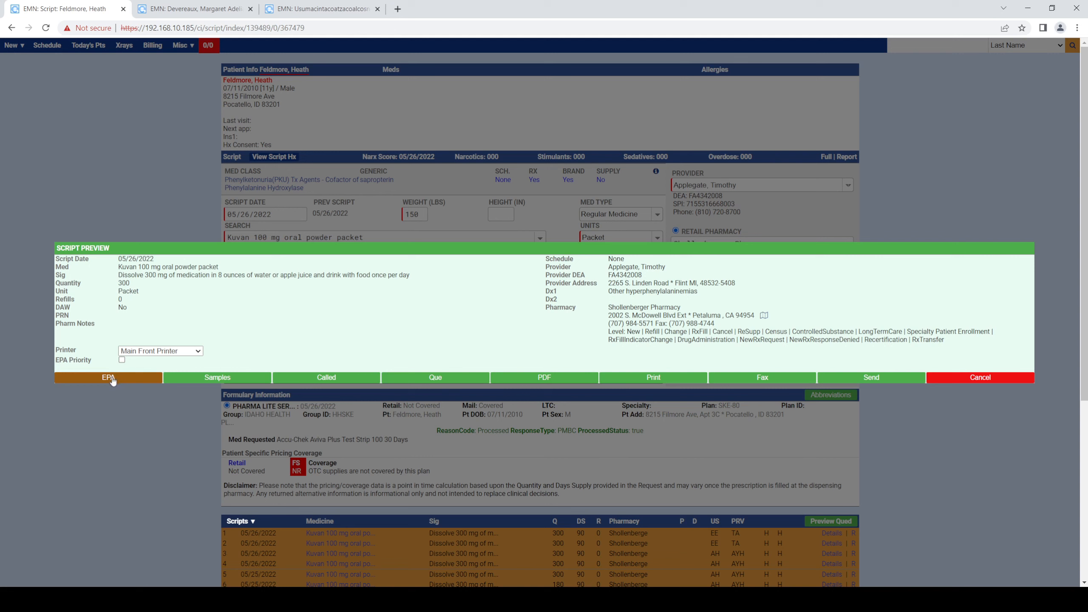
# - Send an EPA request for the previewed Kuvan 100 mg prescription and confirm it
pyautogui.click(112, 381)
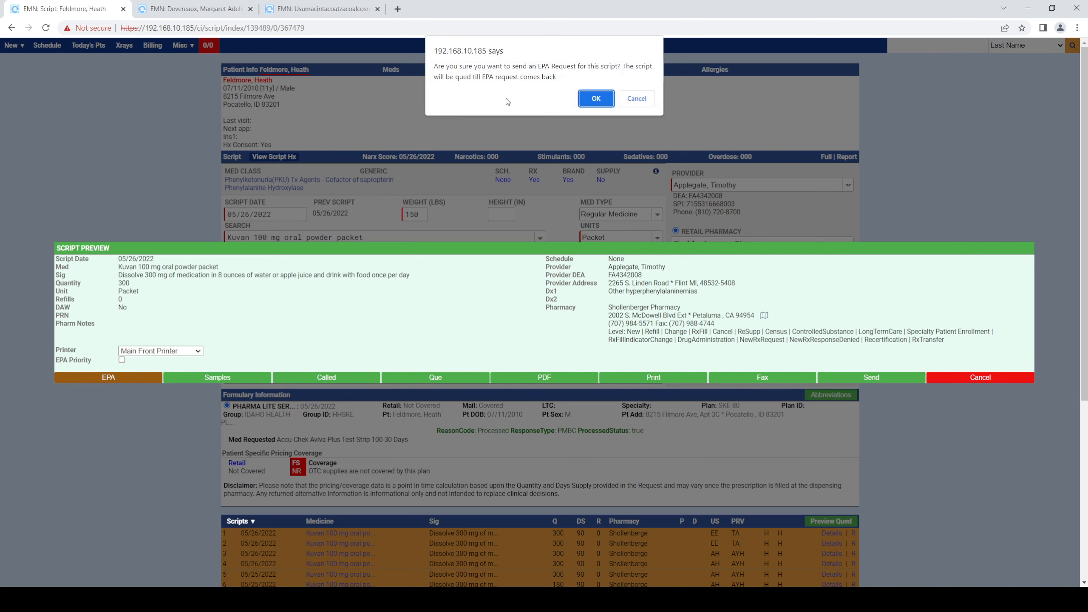
pyautogui.click(596, 98)
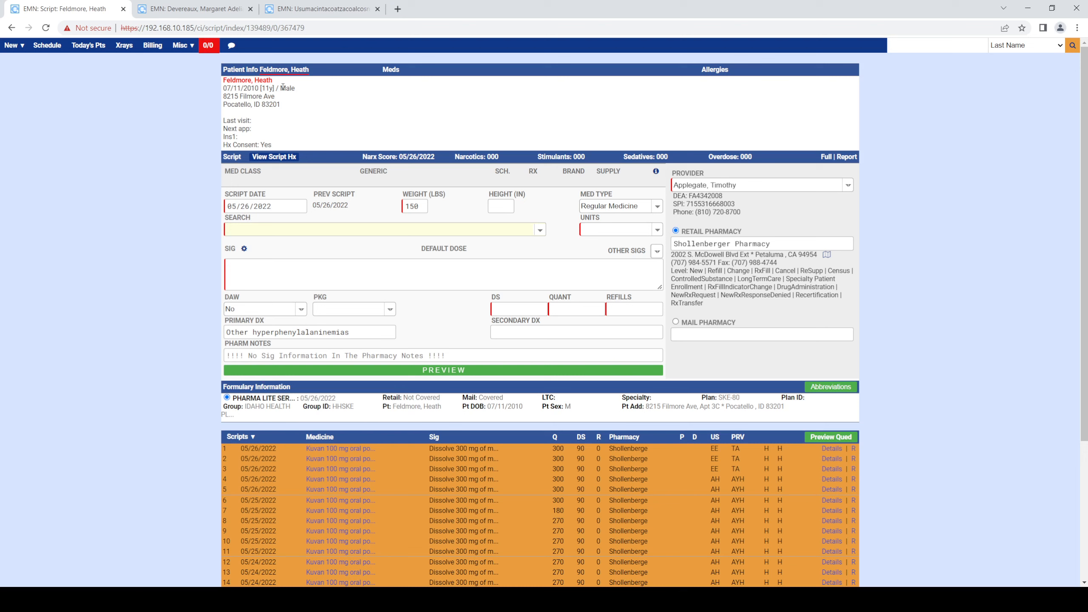
# - Return to the patient's script screen and load the most recent Kuvan prescription for refill, closing the precautions dialog
pyautogui.click(263, 81)
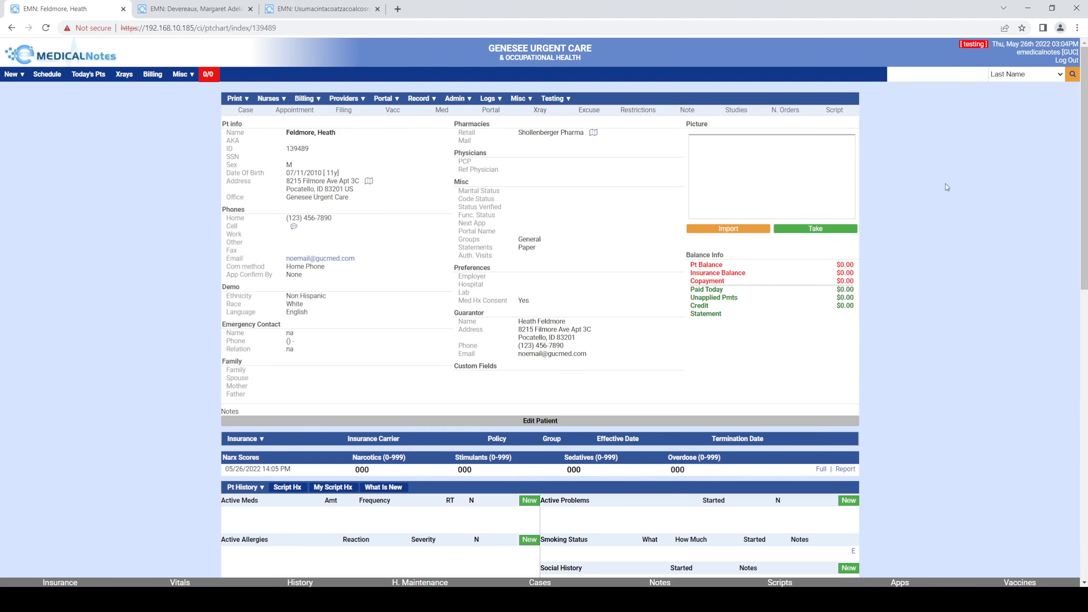
pyautogui.click(835, 112)
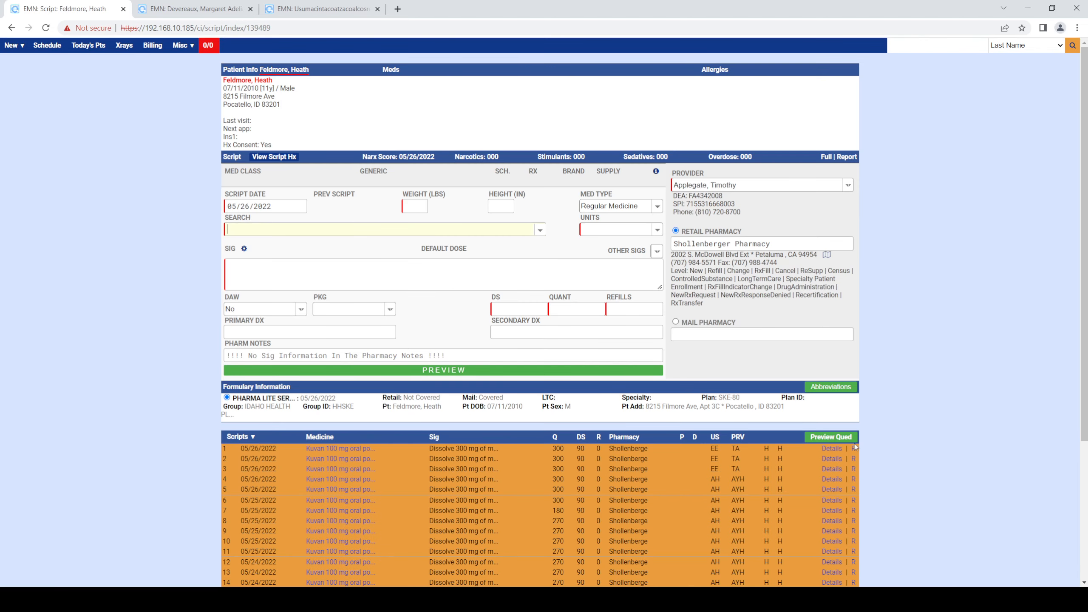
pyautogui.click(854, 448)
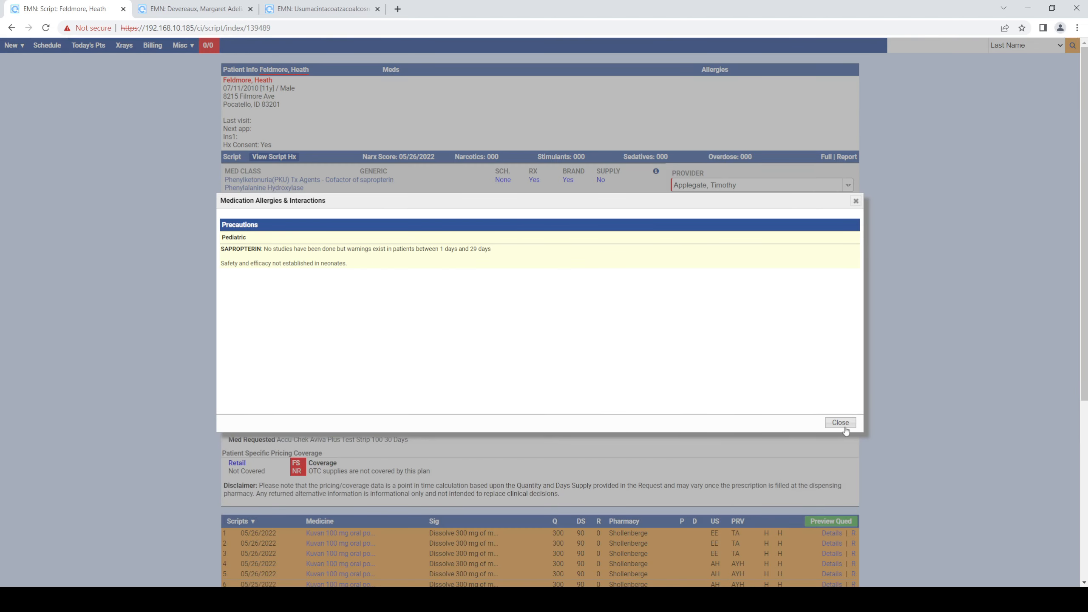
pyautogui.click(840, 423)
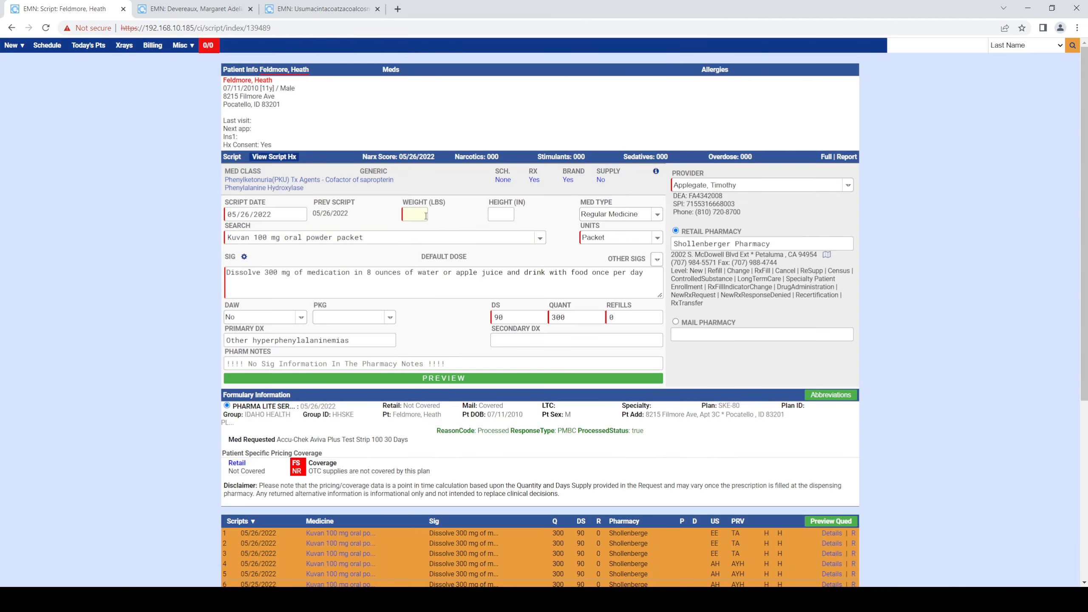
# - Set the weight to 150 lbs, preview the script, and print it to the Main Front Printer
pyautogui.write('150')
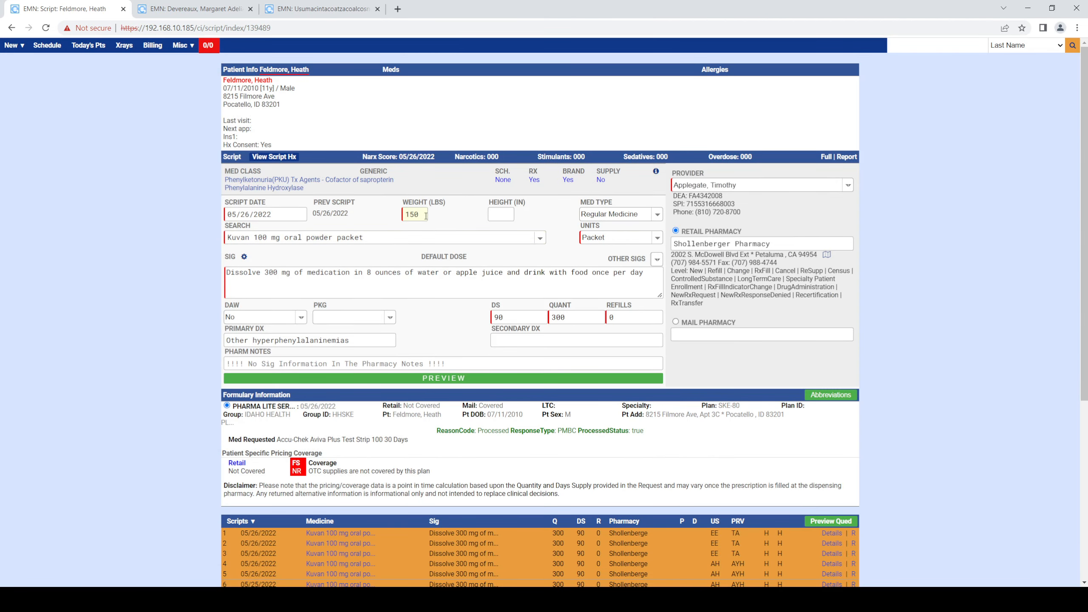
pyautogui.click(449, 378)
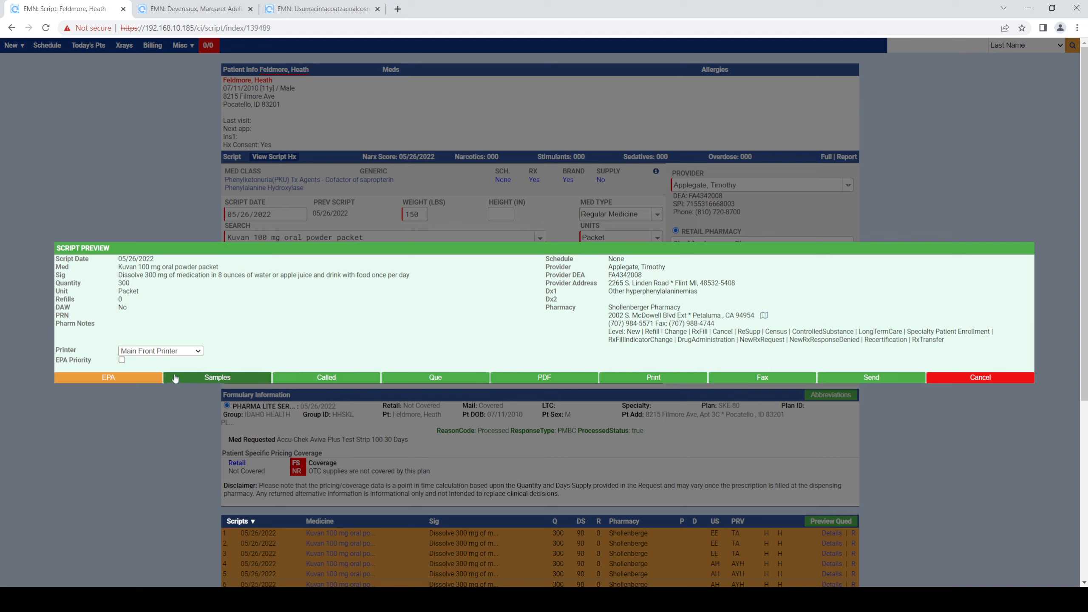
pyautogui.click(653, 381)
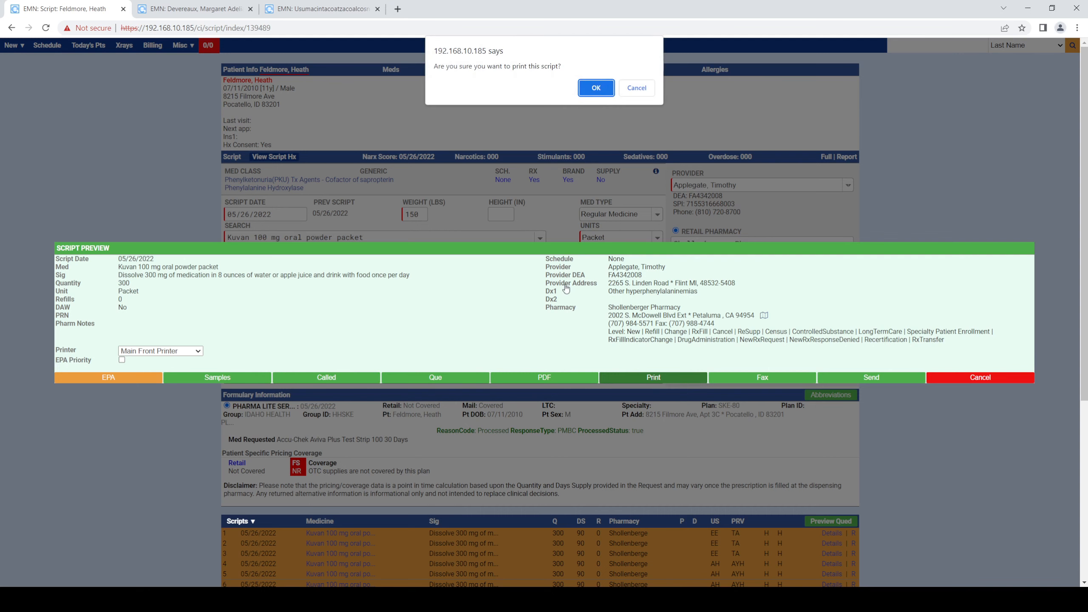
pyautogui.click(590, 89)
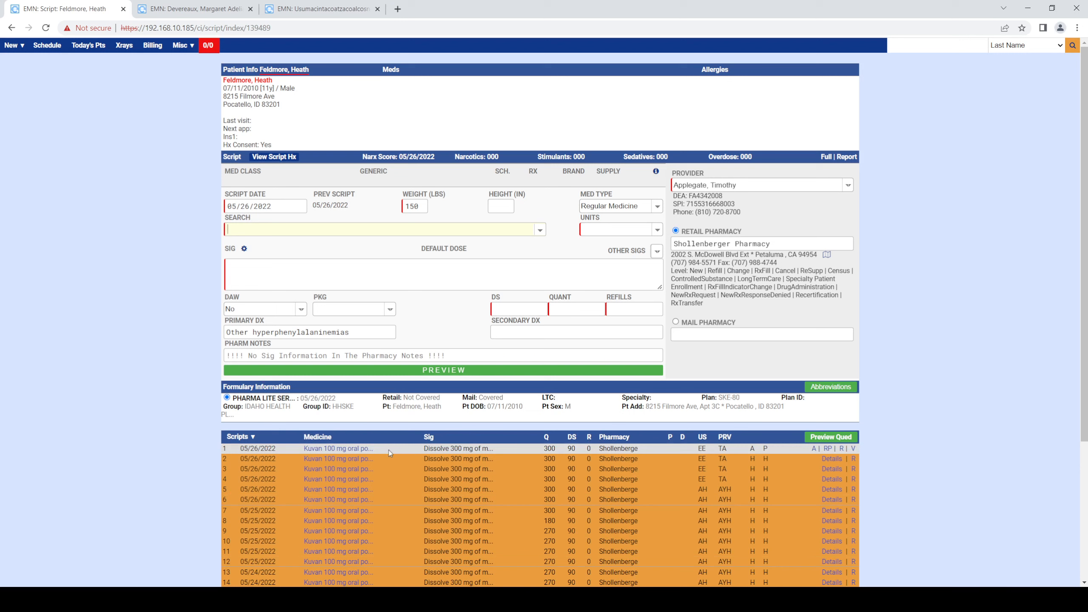
# - Open the details page of the newly printed Kuvan script
pyautogui.click(342, 450)
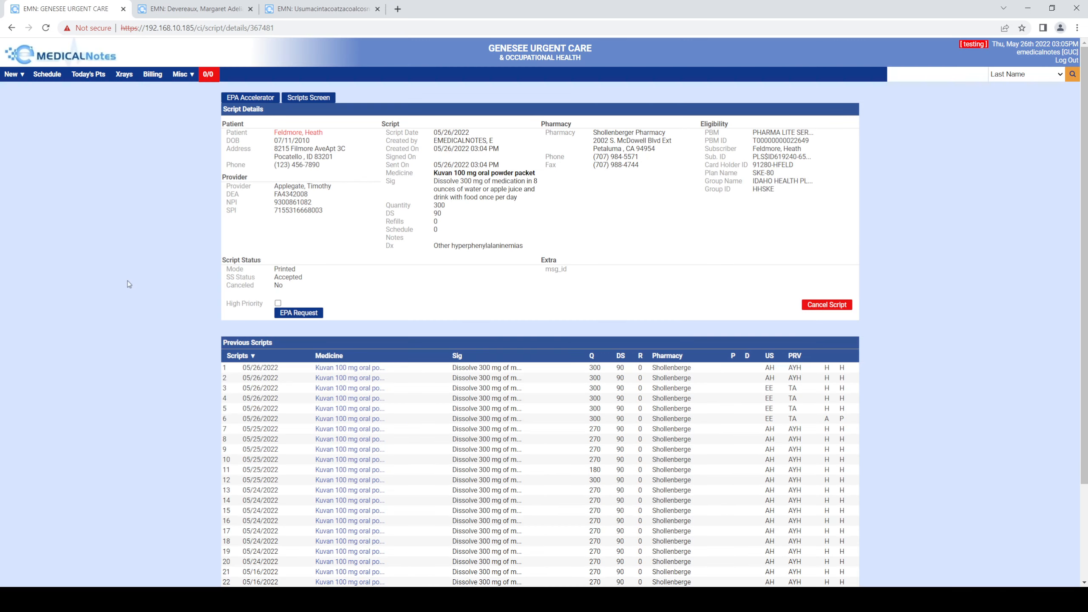
pyautogui.click(309, 134)
pyautogui.scroll(-10, 226, 343)
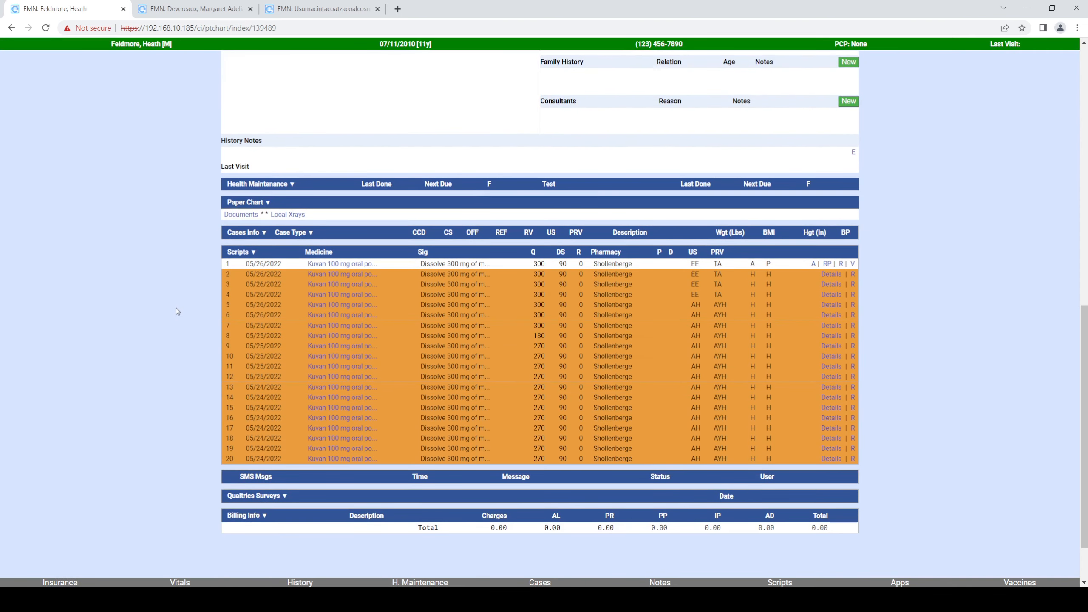
pyautogui.click(342, 279)
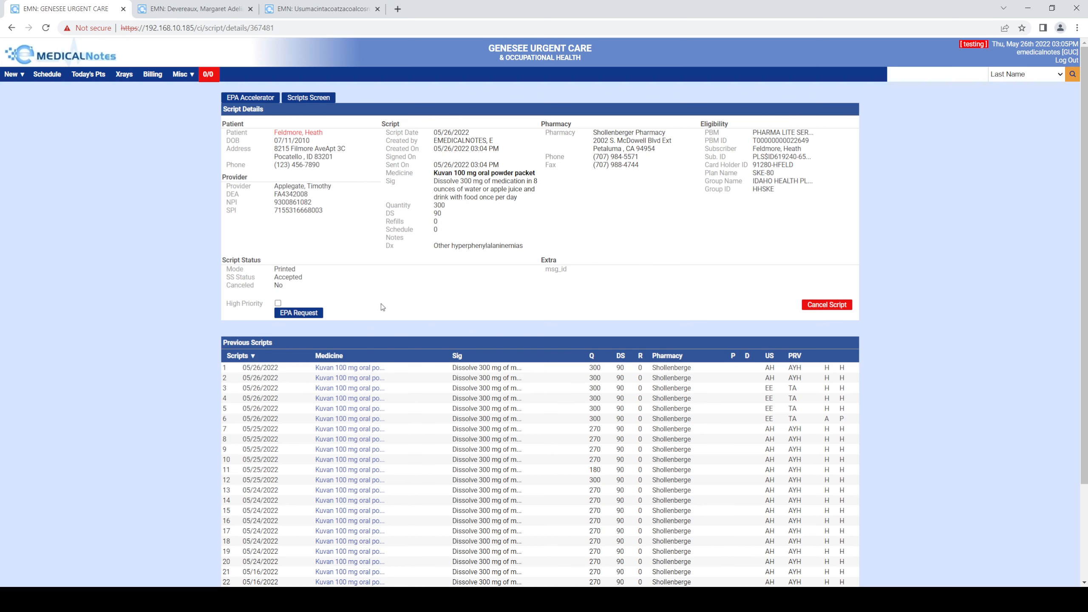
# - Mark the script as high priority and send an EPA request for it
pyautogui.click(277, 303)
pyautogui.click(298, 313)
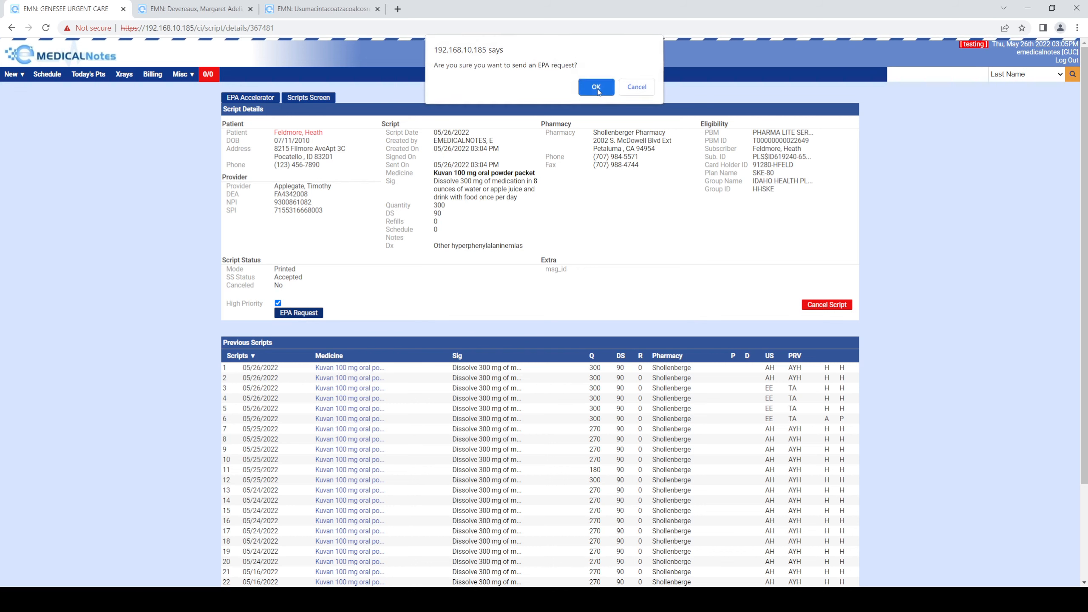
pyautogui.click(595, 88)
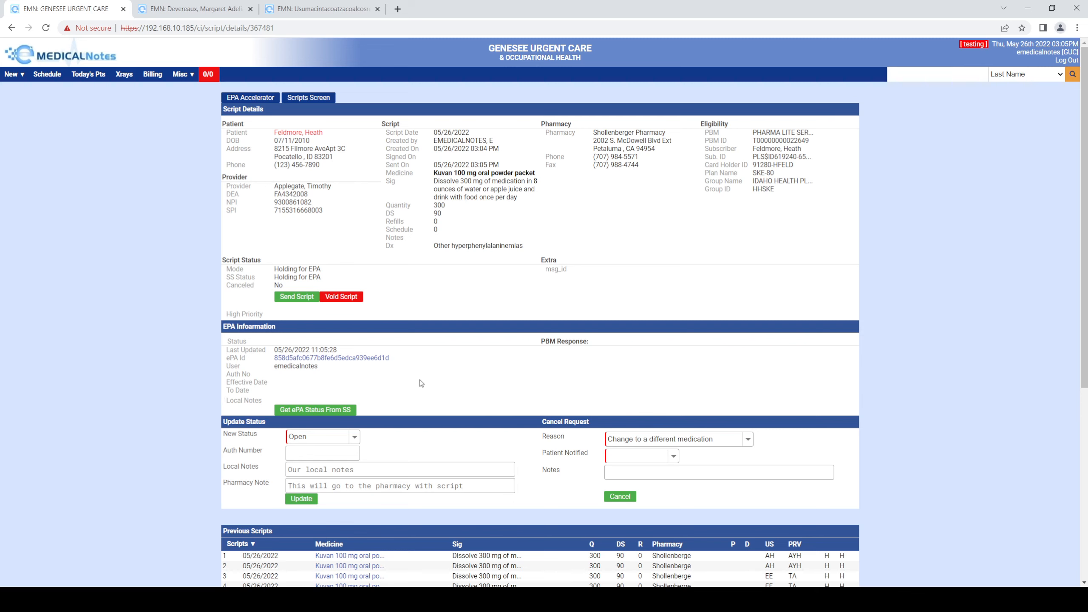
# - Retrieve the latest ePA status for the script from SureScripts
pyautogui.click(311, 410)
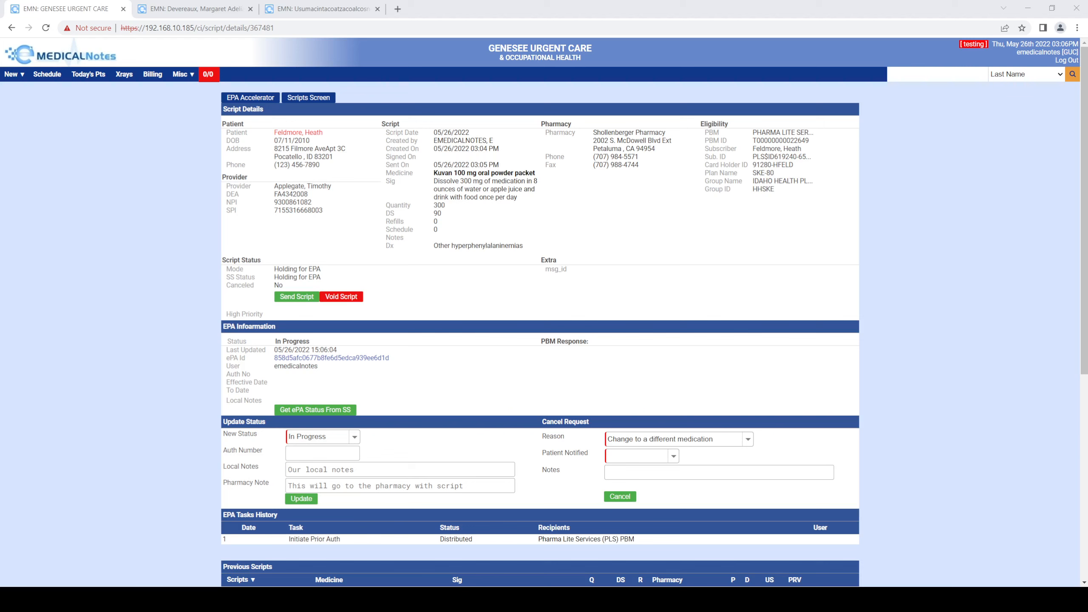
pyautogui.click(144, 298)
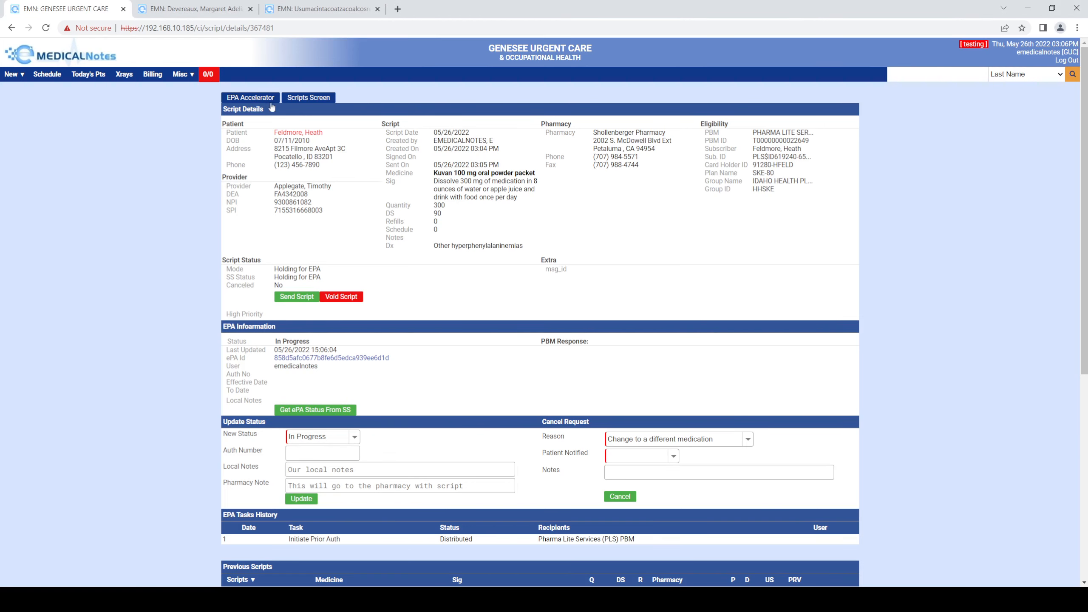
# - Open the ePA Accelerator and switch to its worklist
pyautogui.click(247, 99)
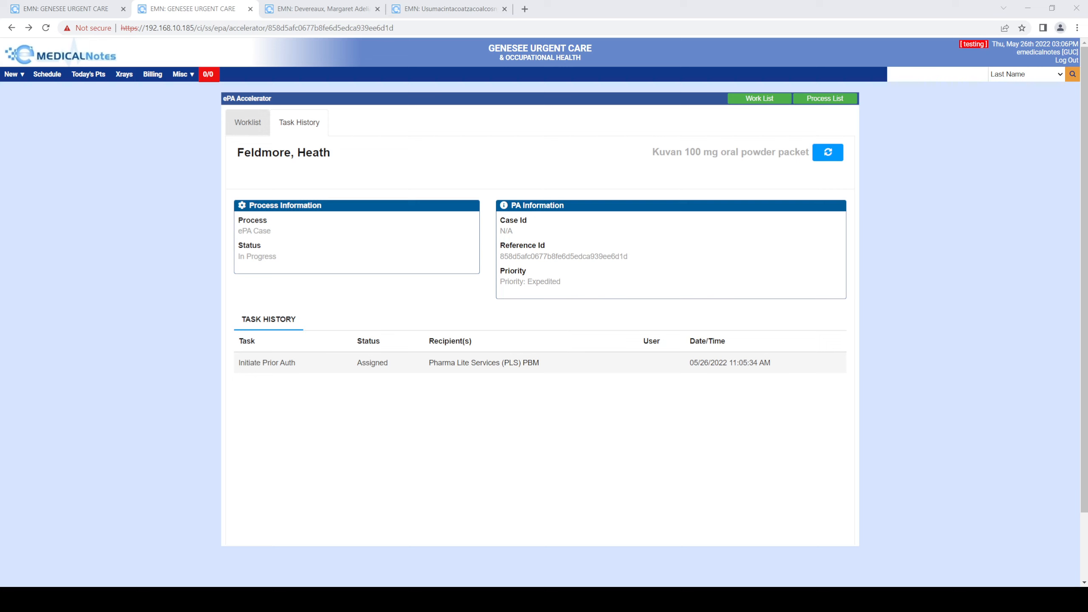
pyautogui.click(248, 122)
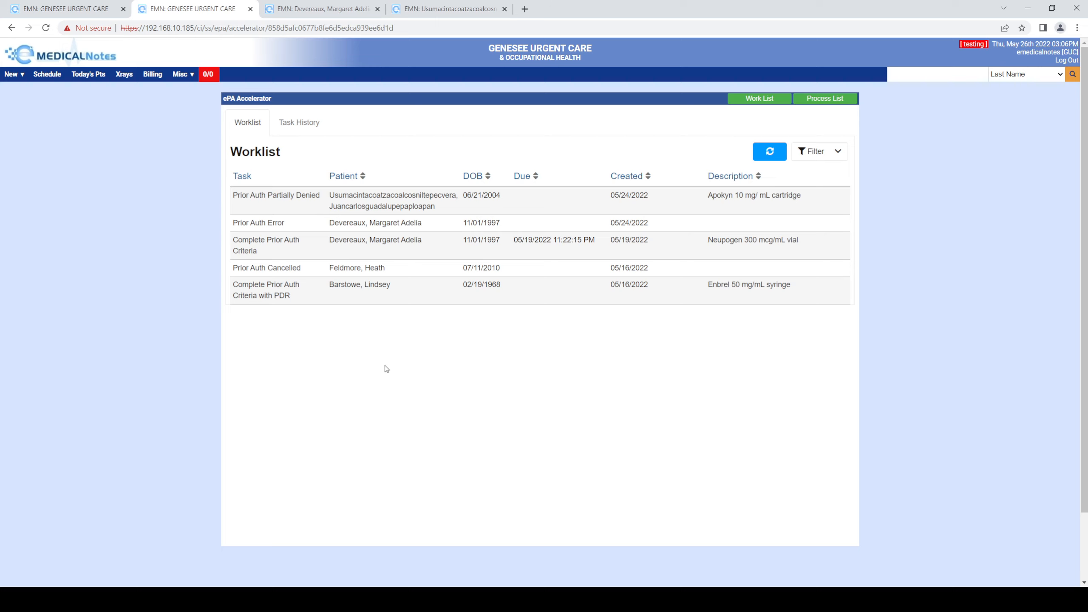
# - Open the Enbrel 50 mg/mL syringe prior authorization task from the worklist and review its details
pyautogui.click(412, 294)
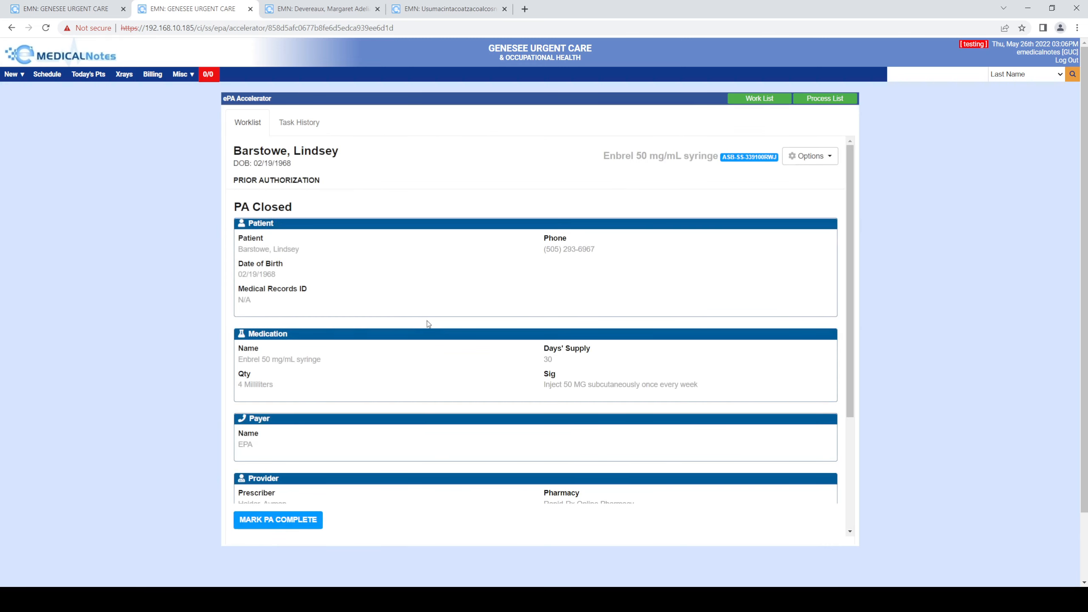
pyautogui.scroll(-4, 429, 324)
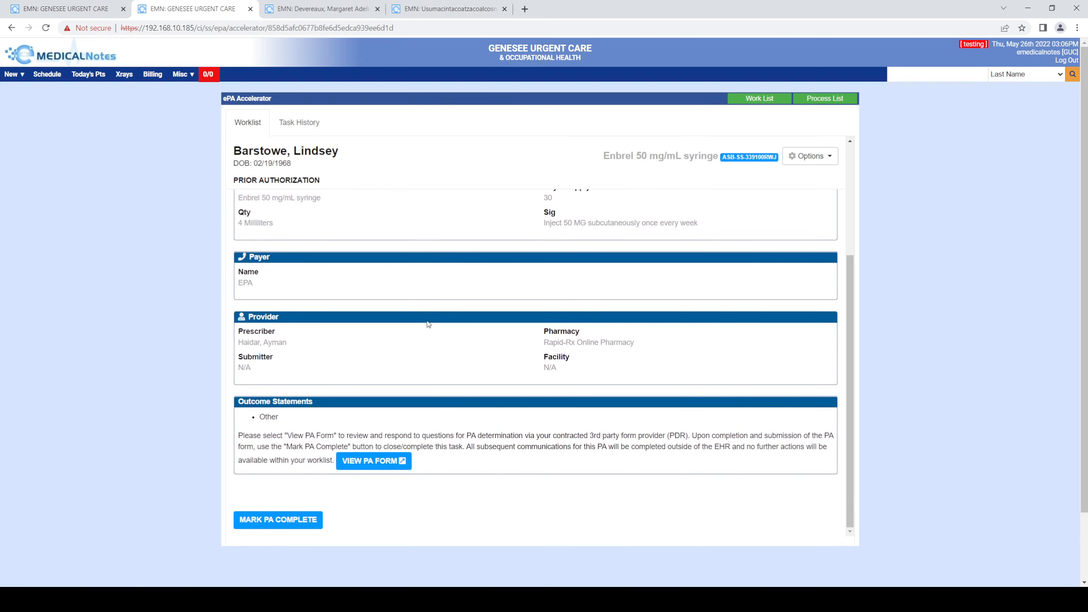
pyautogui.scroll(4, 427, 326)
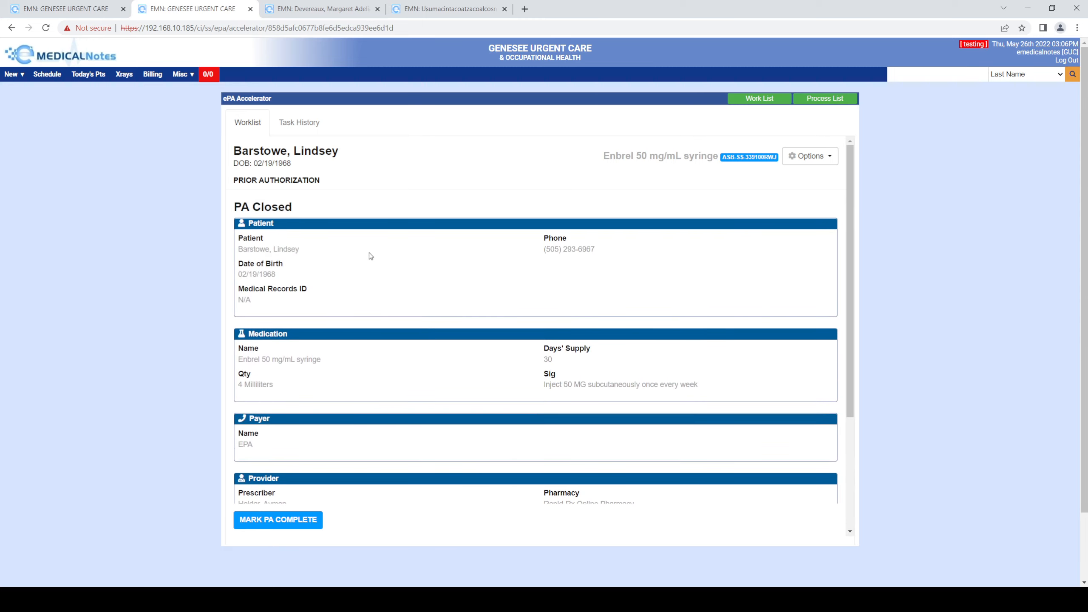
pyautogui.scroll(-4, 371, 256)
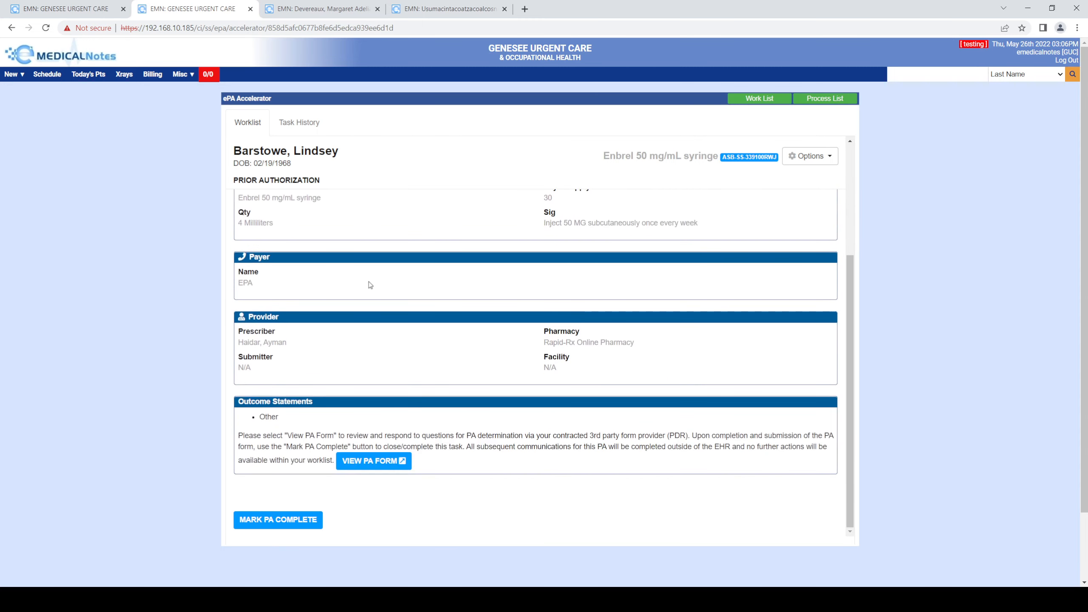
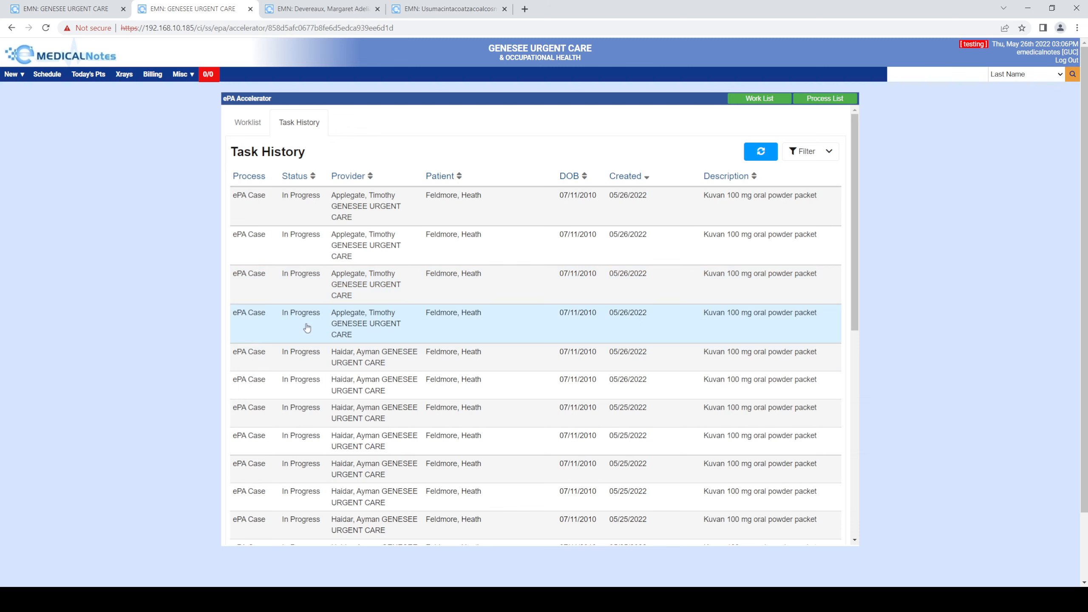
# - Switch between the ePA Accelerator worklist and task history and browse the task history list
pyautogui.click(259, 127)
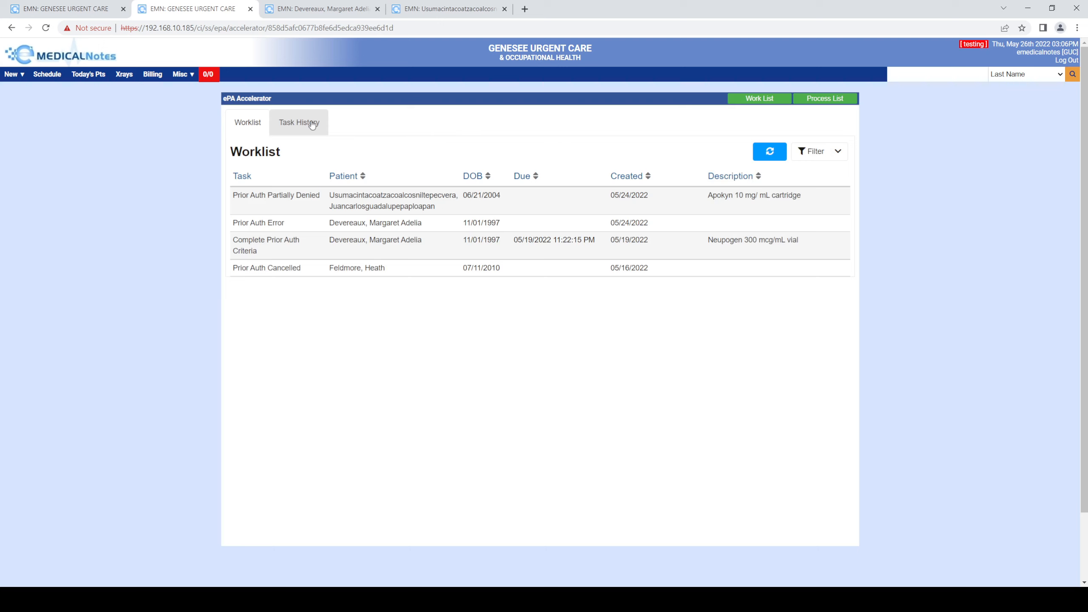
pyautogui.click(313, 124)
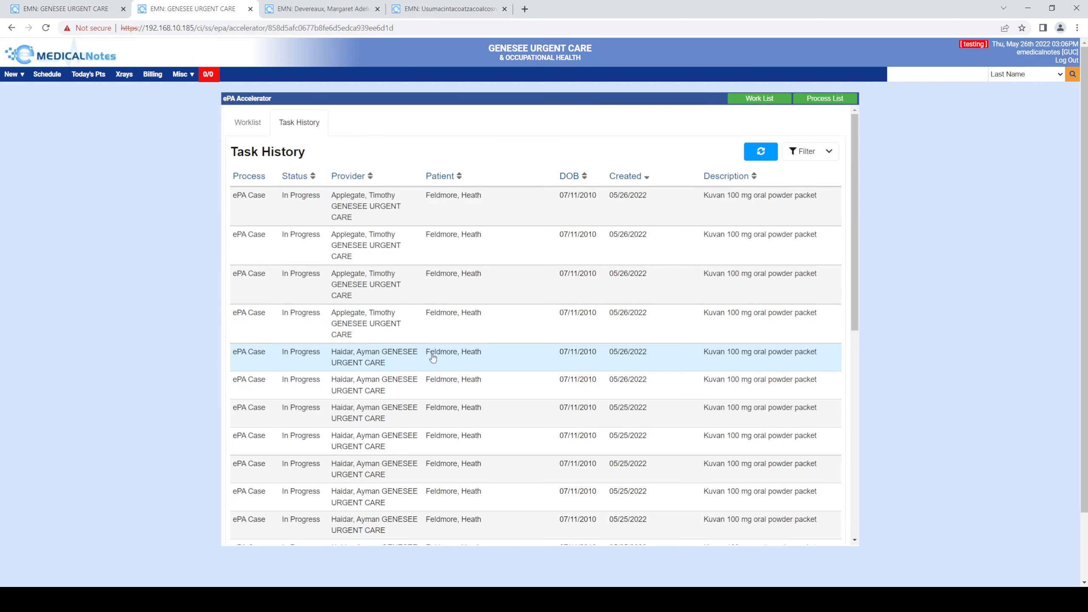
pyautogui.scroll(-8, 433, 357)
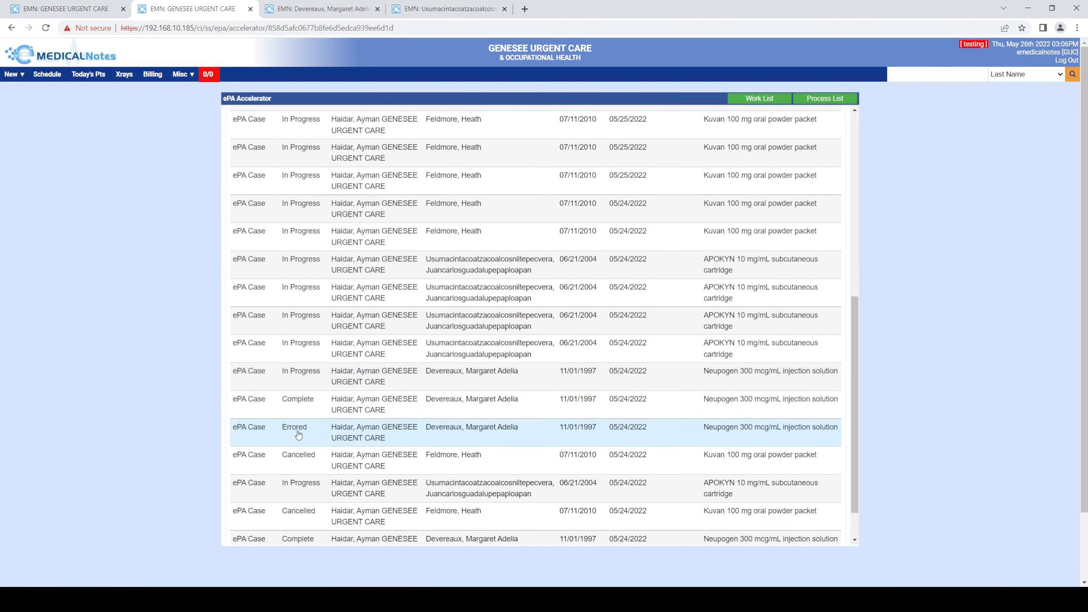
pyautogui.scroll(10, 300, 317)
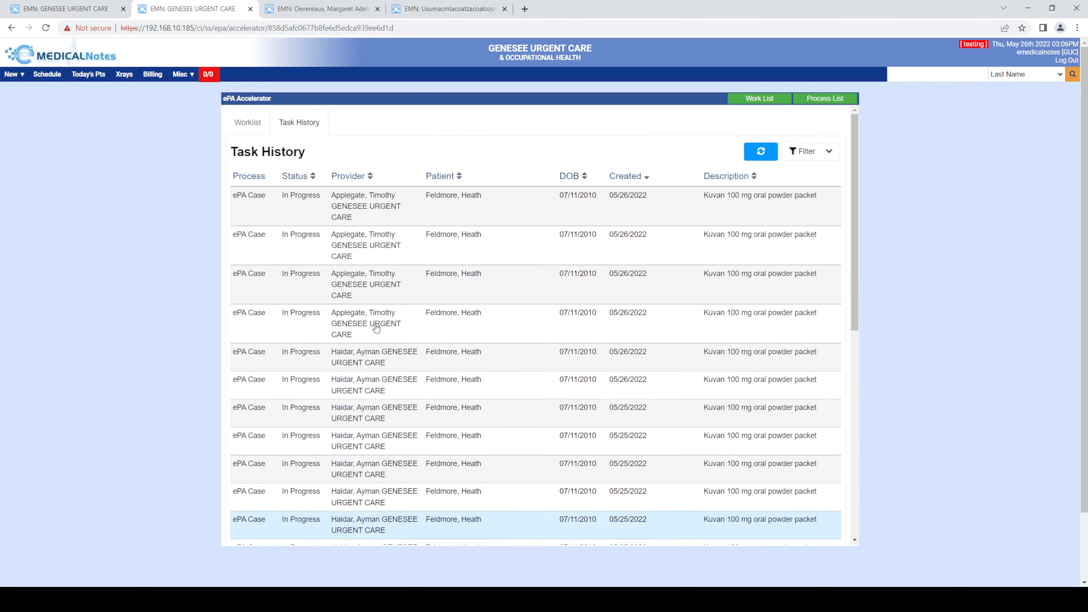
pyautogui.click(249, 124)
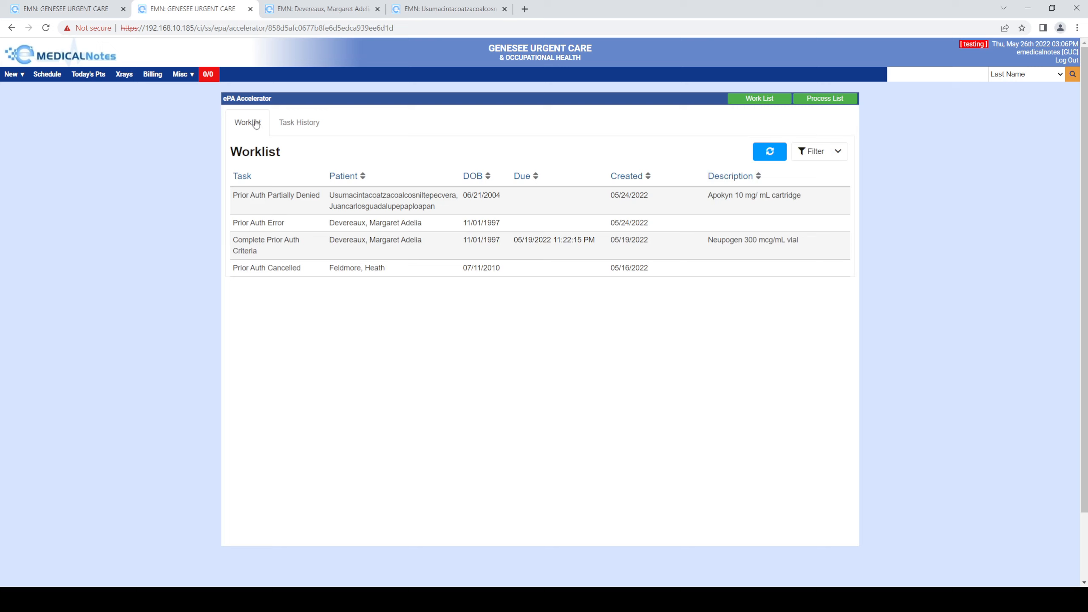
pyautogui.click(298, 122)
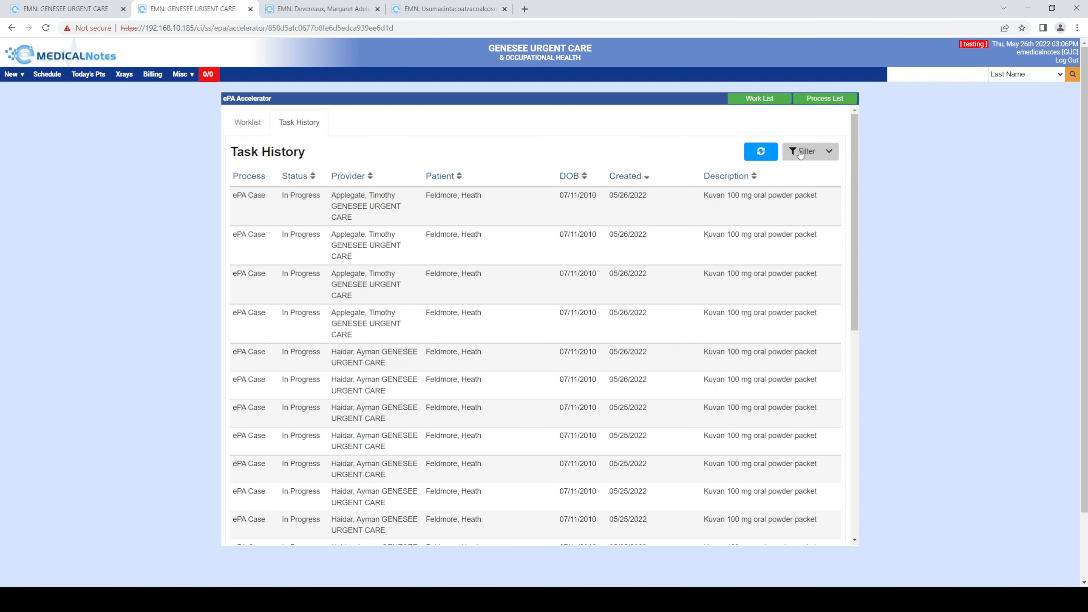
# - Open the task history filter and enter a patient first name and last name
pyautogui.click(800, 155)
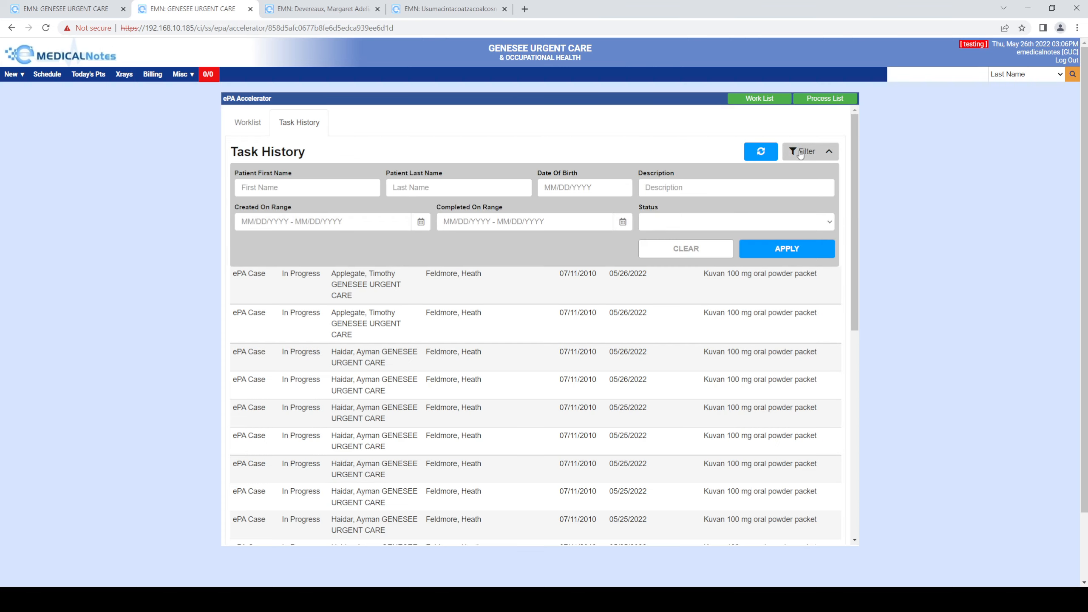
pyautogui.click(279, 189)
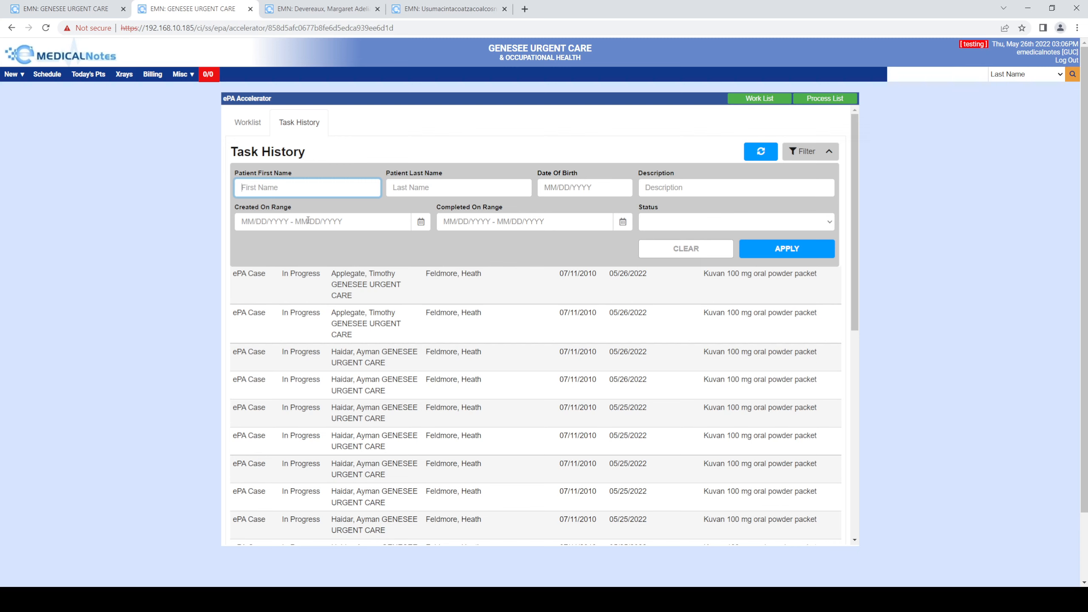
pyautogui.write('john')
pyautogui.press('Tab')
pyautogui.write('d')
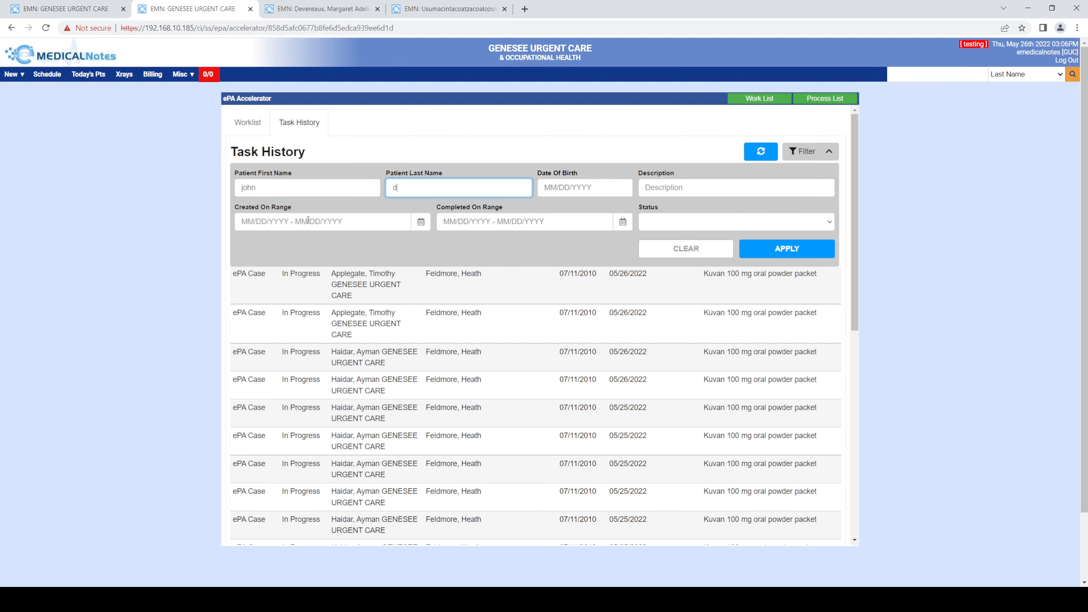
pyautogui.write('oe')
pyautogui.press('Tab')
pyautogui.press('Tab')
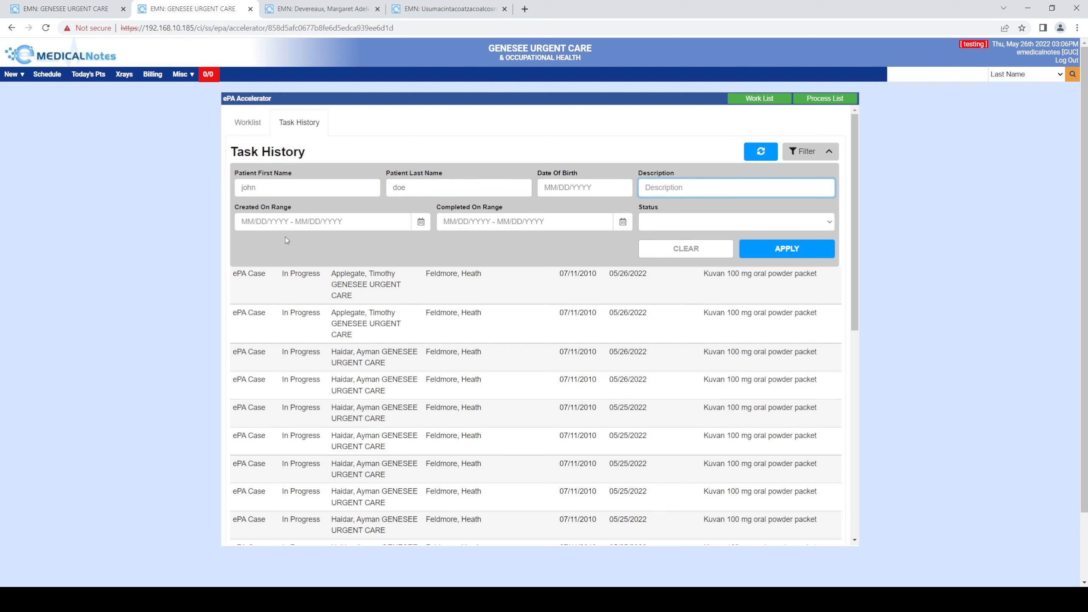
# - Open the created-on date range calendar, then clear all task history filter fields
pyautogui.click(290, 219)
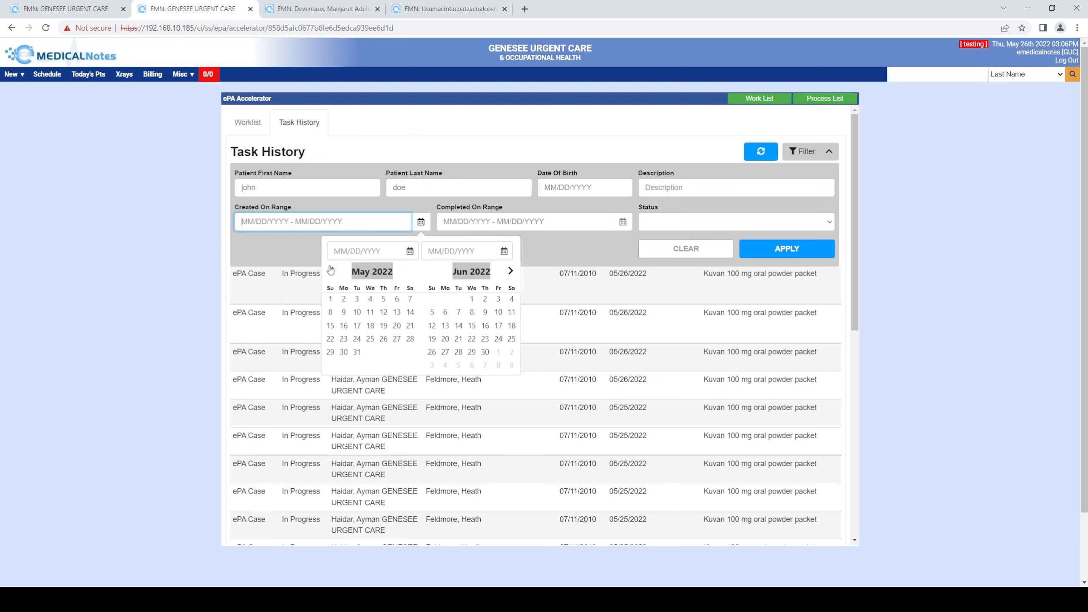
pyautogui.click(268, 221)
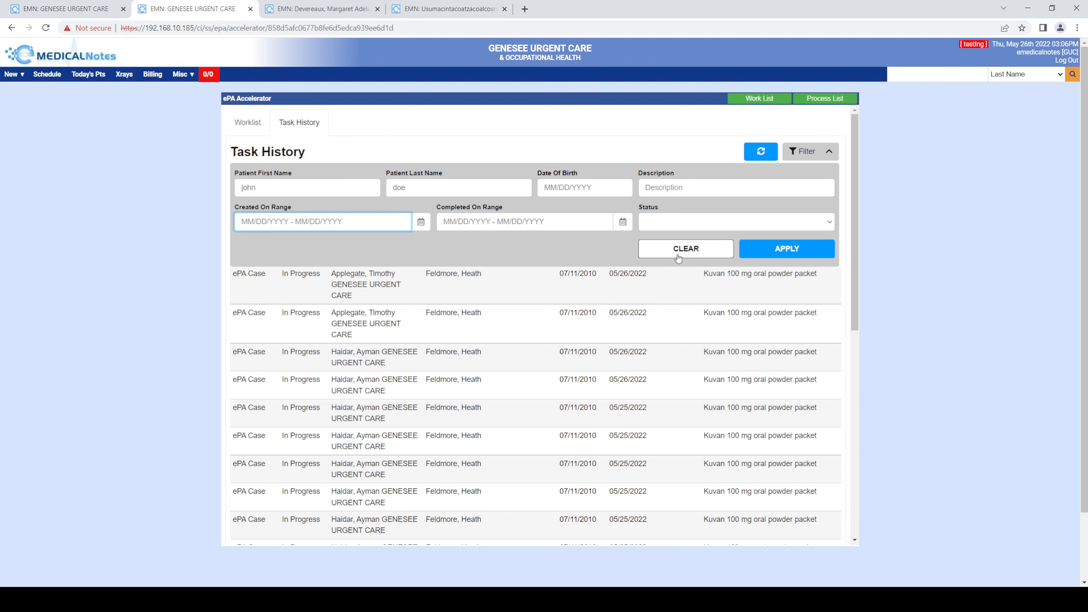
pyautogui.click(685, 249)
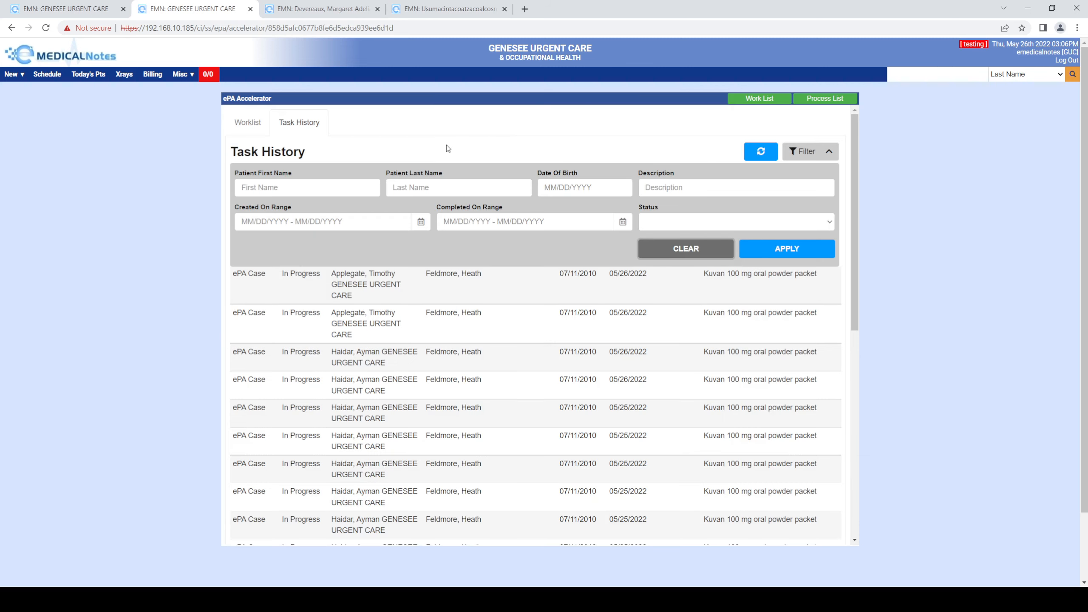
# - Open the Apokyn partially denied prior authorization task from the worklist and review its details
pyautogui.click(249, 125)
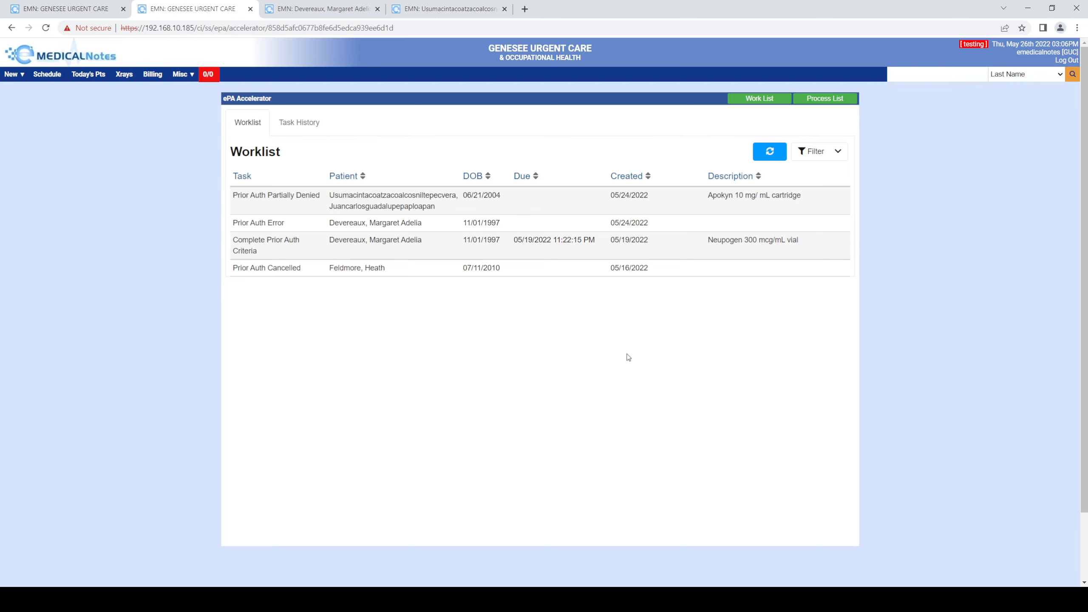
pyautogui.click(360, 198)
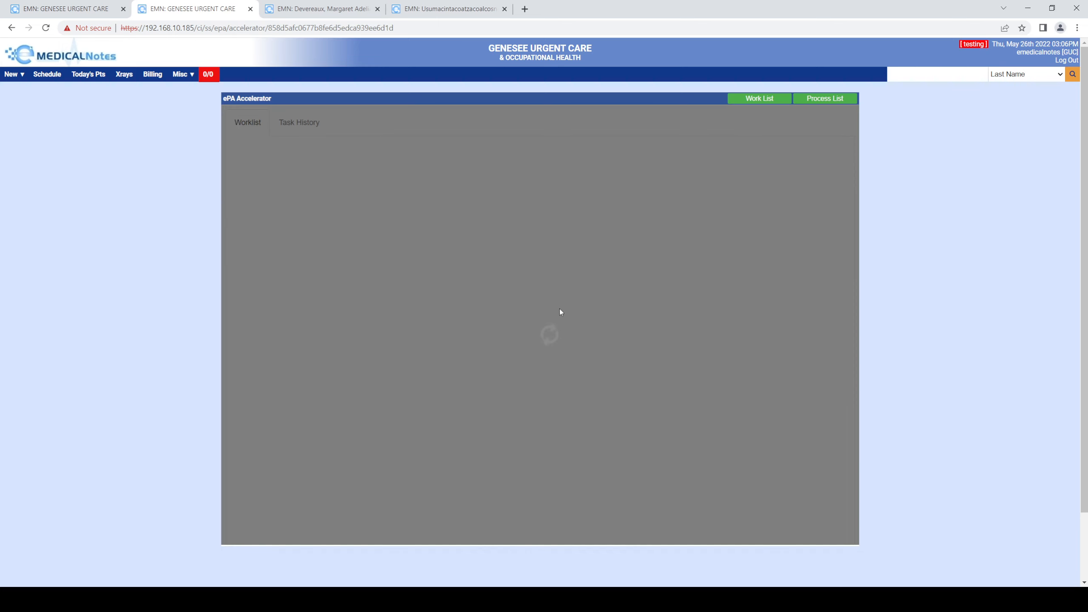
pyautogui.scroll(-4, 483, 323)
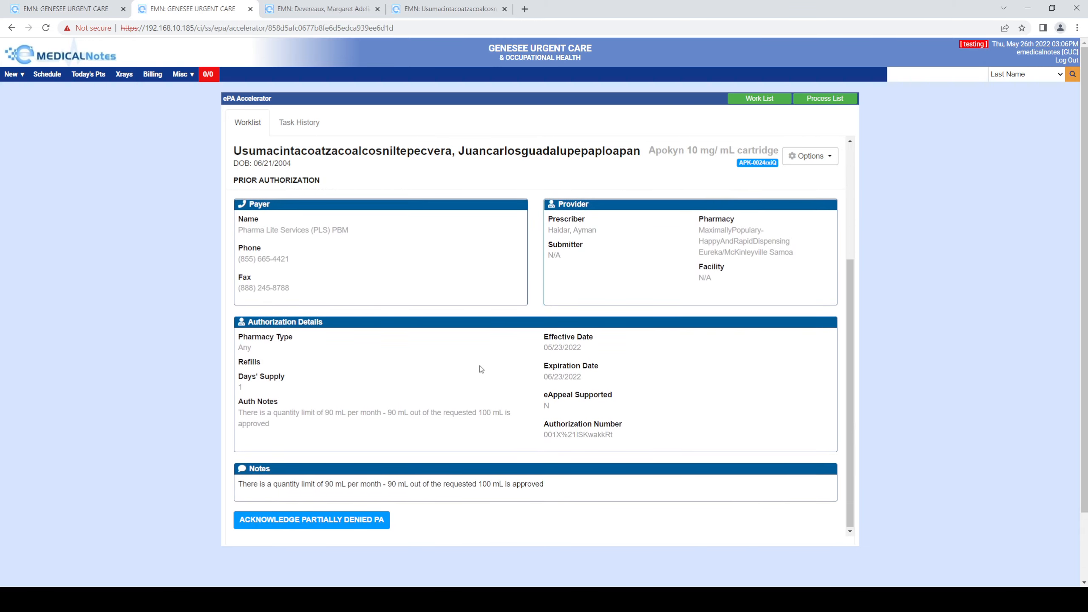
pyautogui.scroll(4, 479, 371)
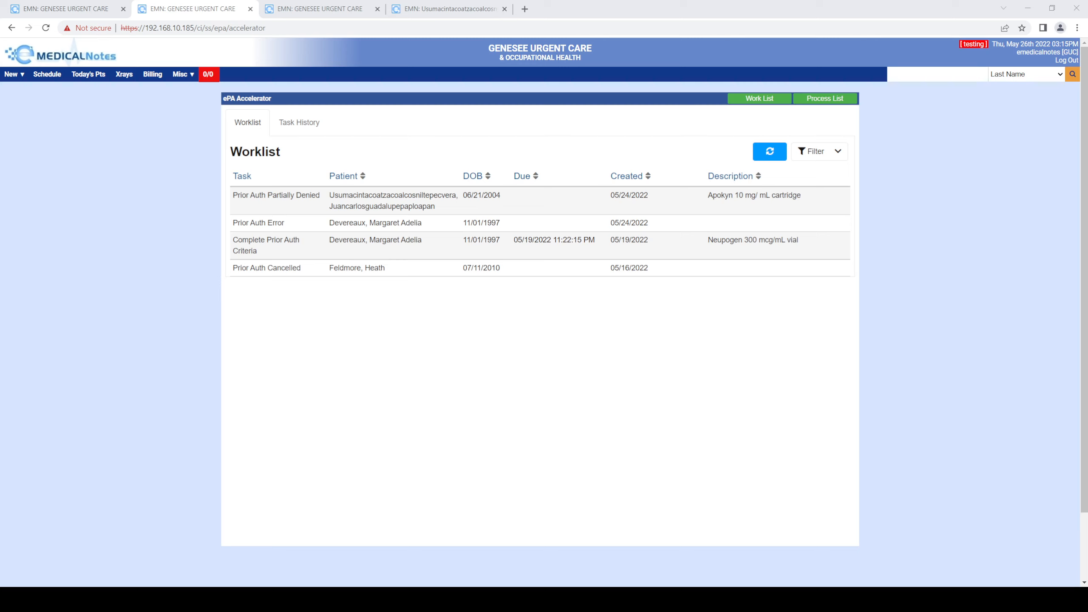
# - Switch to the Neupogen 300 mcg/mL script tab and submit an ePA status update of Complete
pyautogui.click(319, 9)
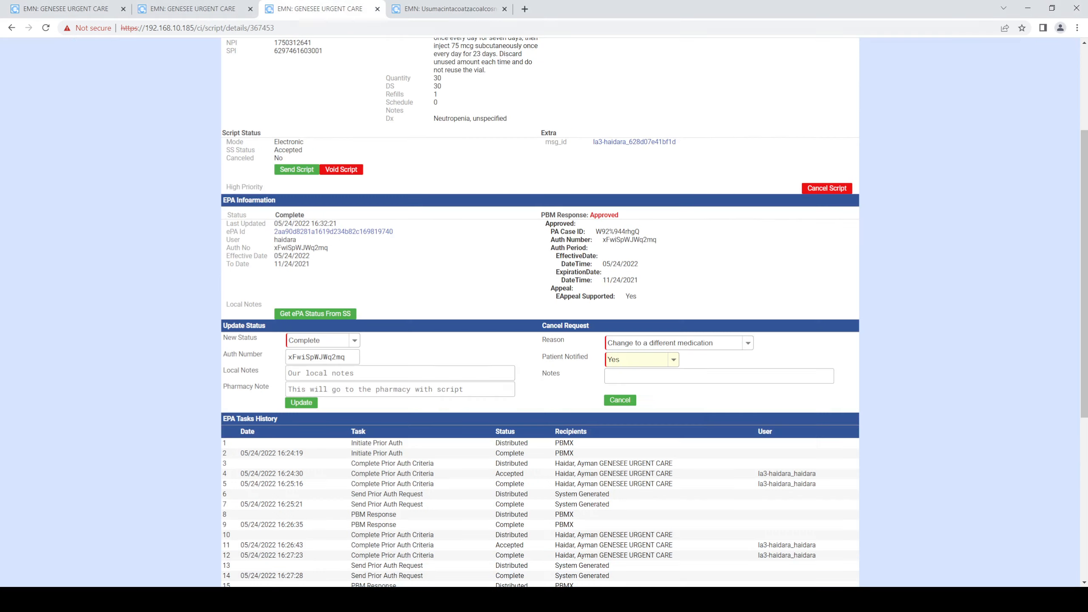
pyautogui.scroll(4, 158, 256)
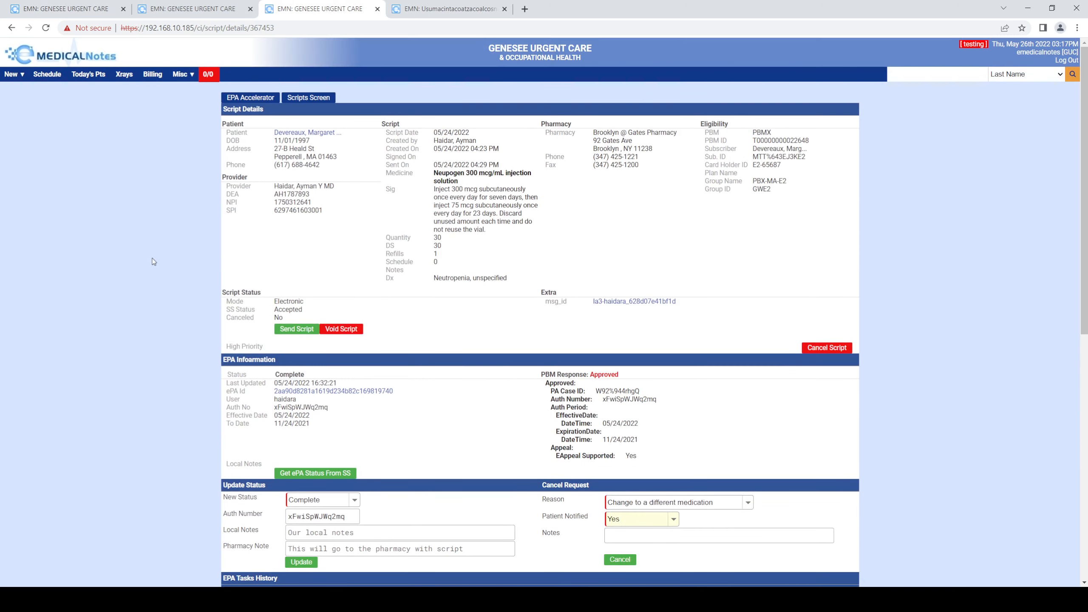
pyautogui.scroll(-1, 153, 262)
pyautogui.scroll(1, 154, 261)
pyautogui.scroll(-3, 131, 362)
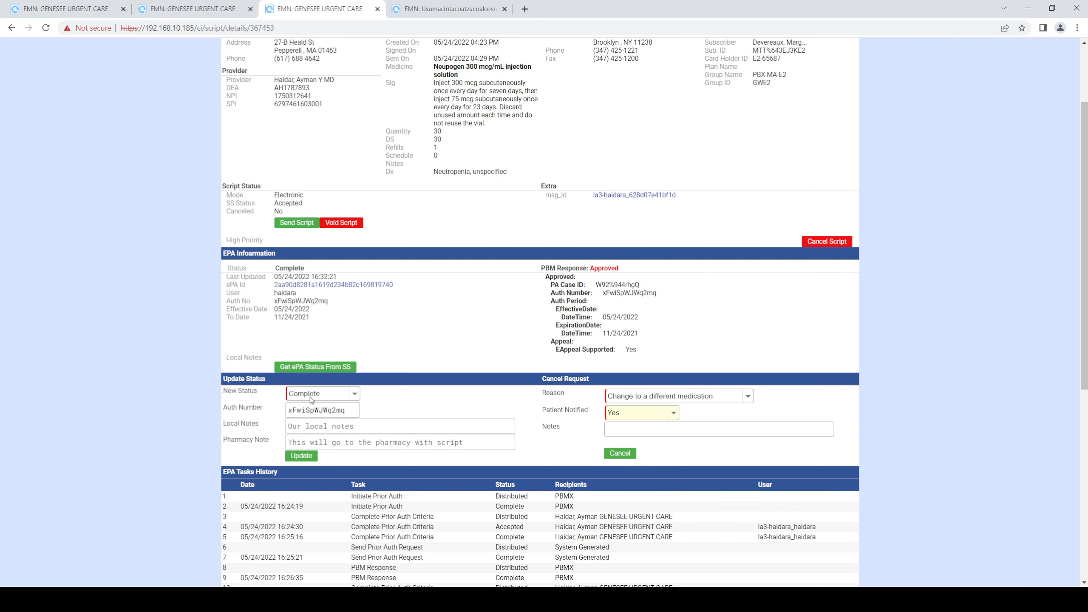
pyautogui.click(302, 456)
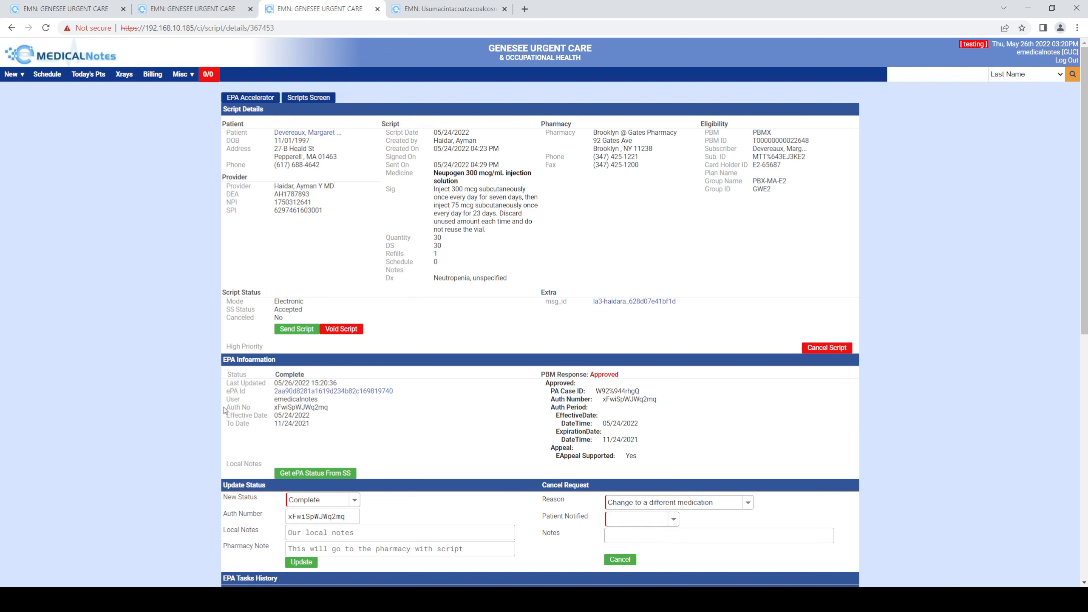
# - Review the Neupogen script's ePA information and ePA tasks history
pyautogui.scroll(-3, 224, 410)
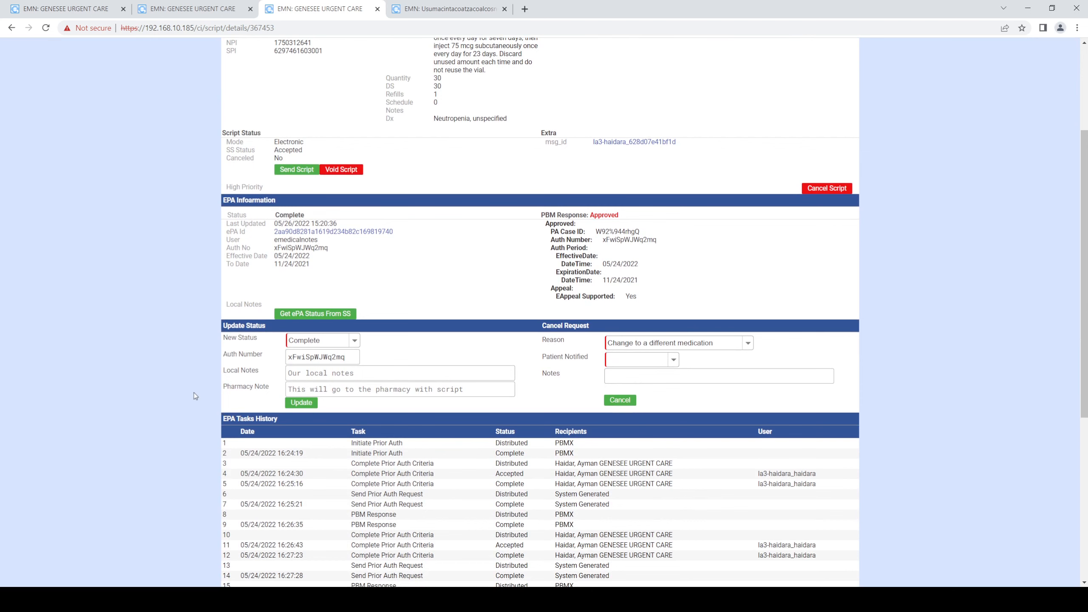
pyautogui.scroll(3, 195, 396)
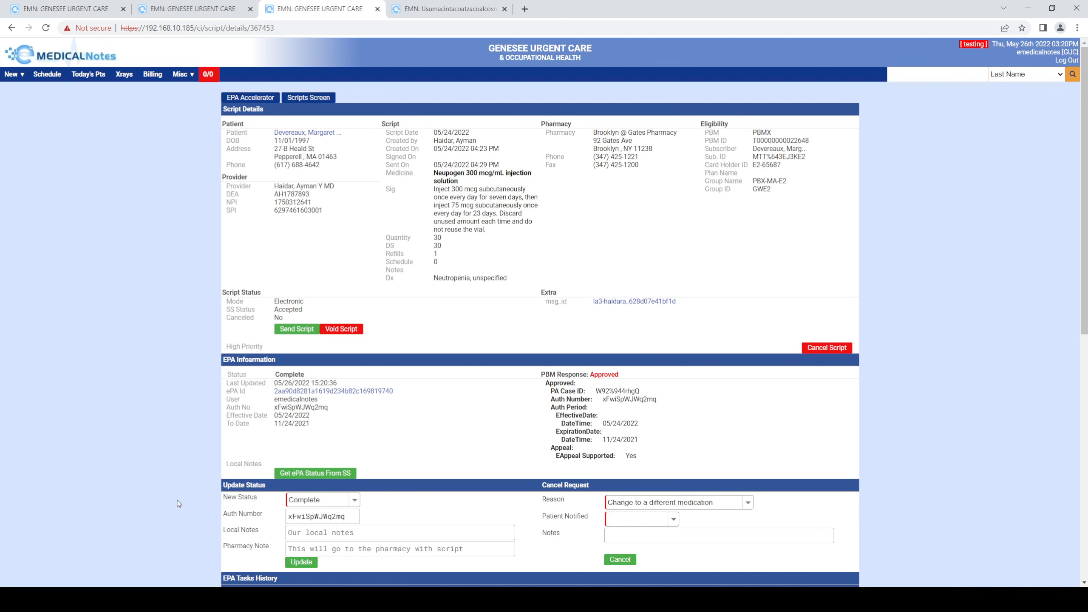
pyautogui.scroll(-1, 167, 469)
pyautogui.scroll(-2, 166, 466)
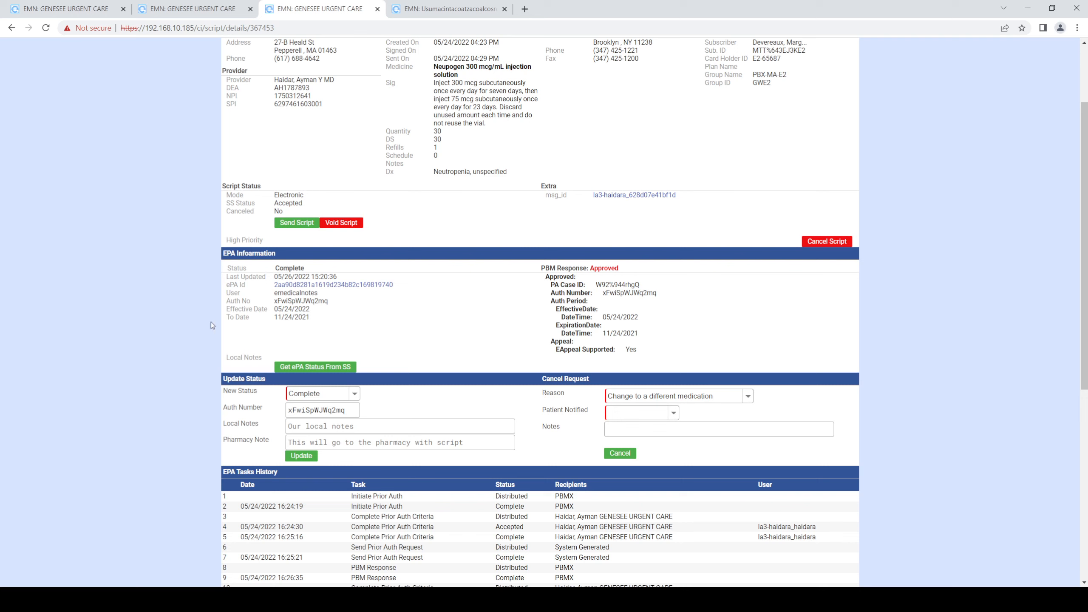
pyautogui.scroll(-5, 162, 358)
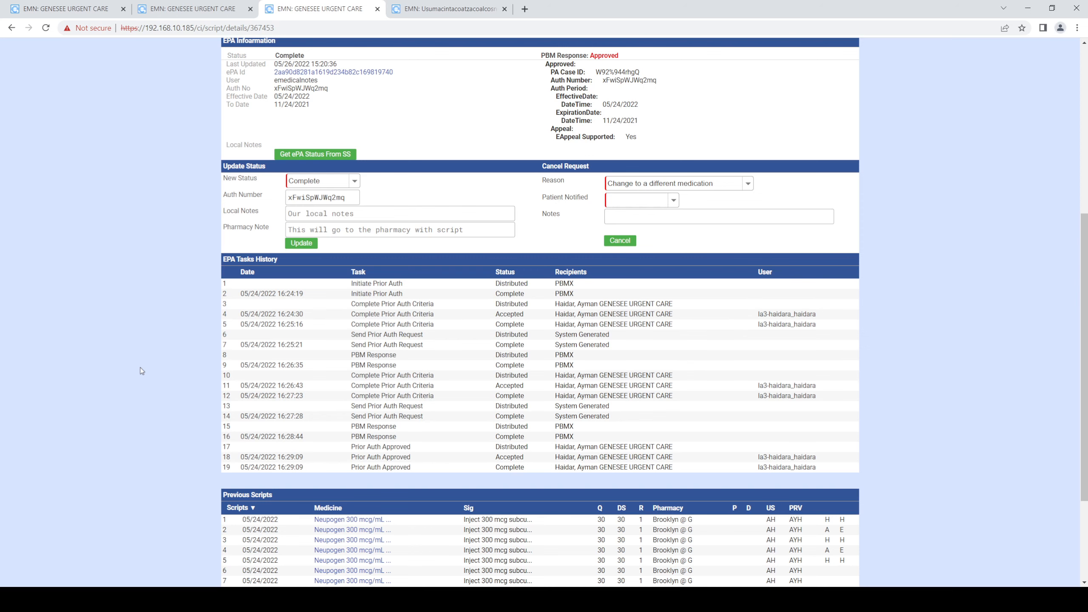
pyautogui.scroll(1, 142, 371)
pyautogui.scroll(5, 142, 371)
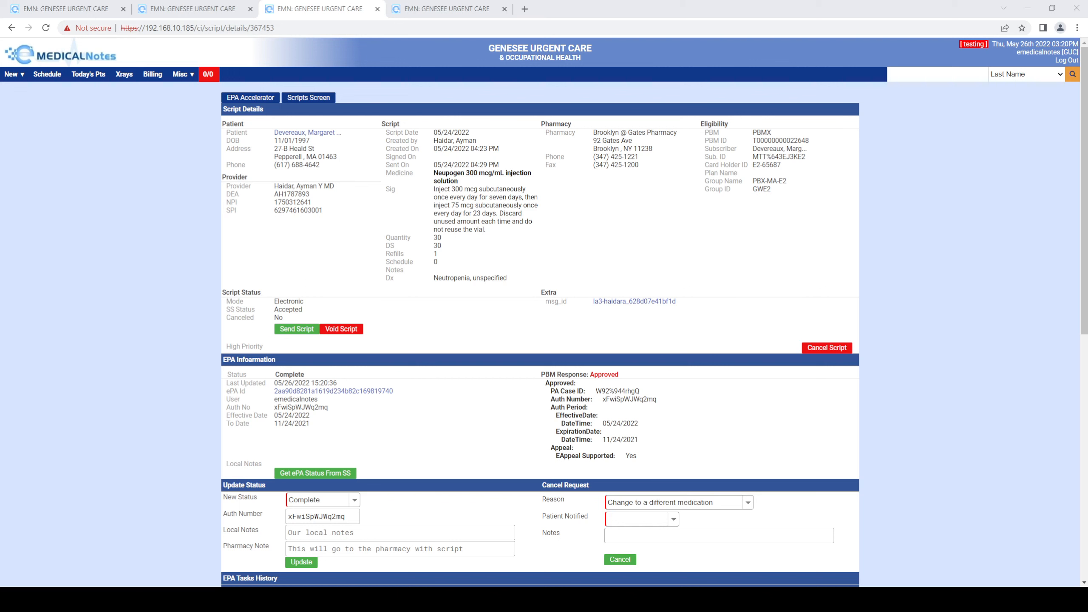
# - Switch to the APOKYN 10 mg/mL script tab and review its partially denied ePA details
pyautogui.click(107, 204)
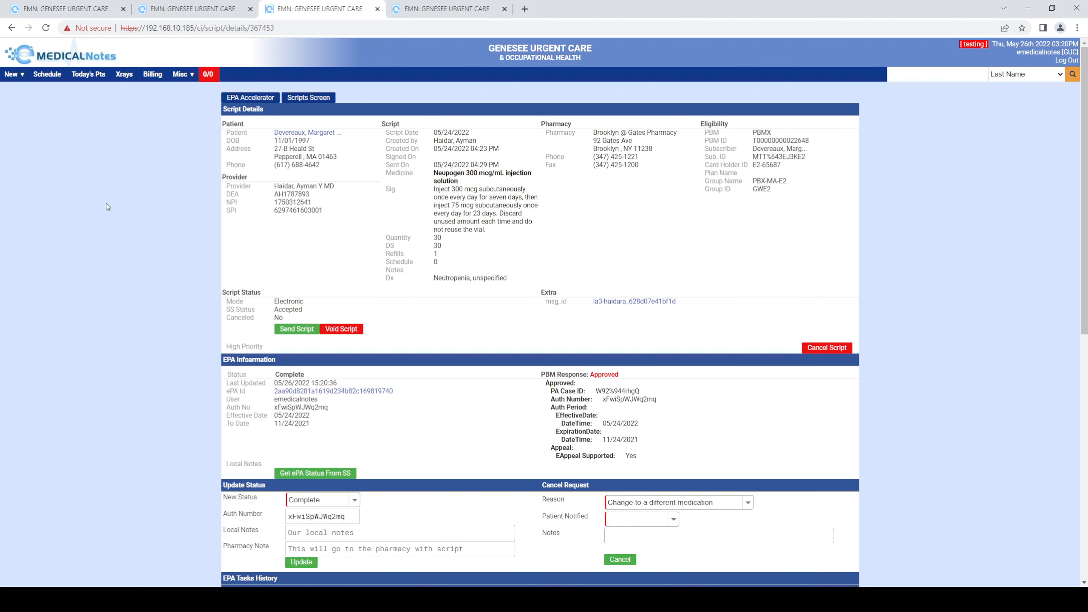
pyautogui.click(442, 10)
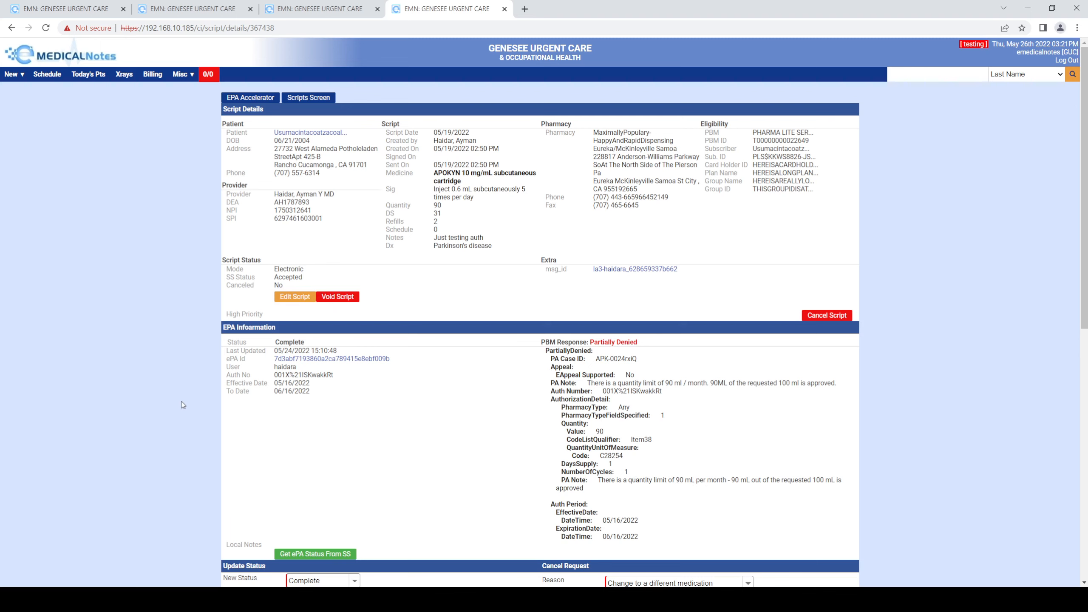
pyautogui.scroll(-3, 183, 405)
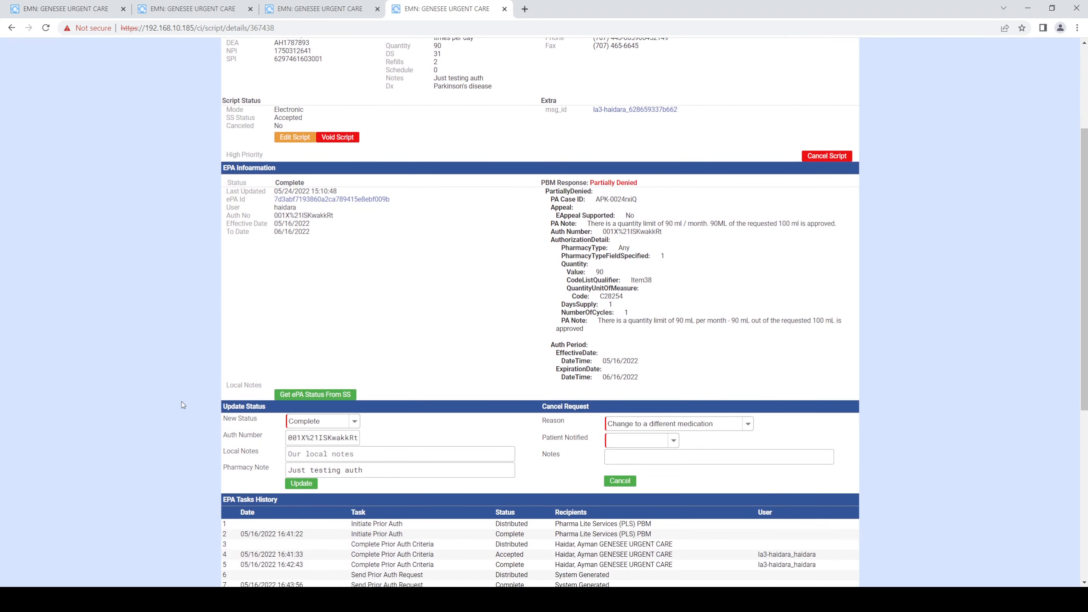
pyautogui.scroll(-2, 183, 405)
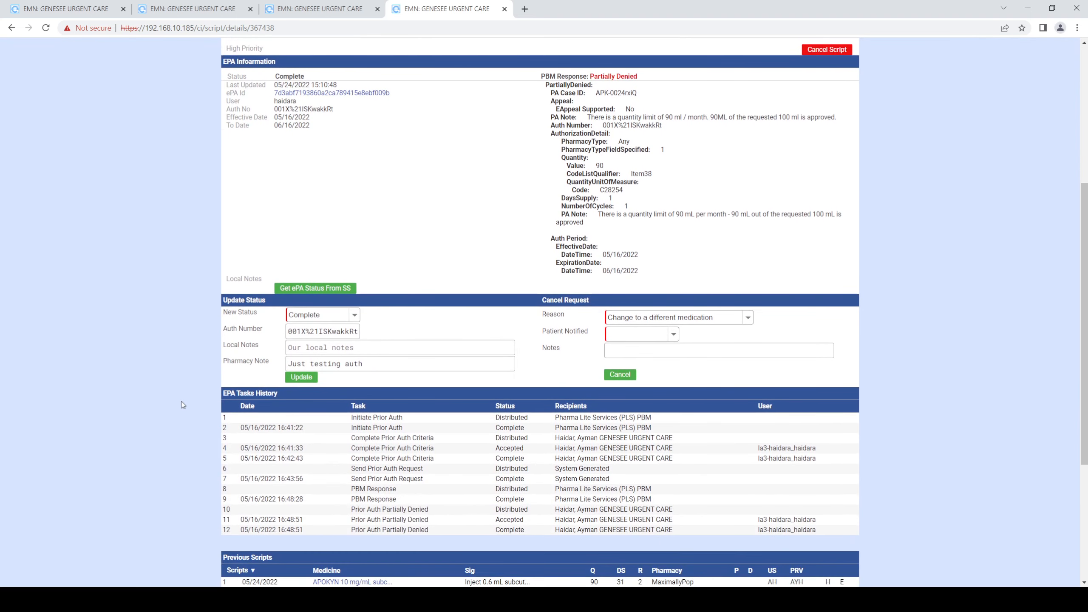
pyautogui.scroll(2, 263, 359)
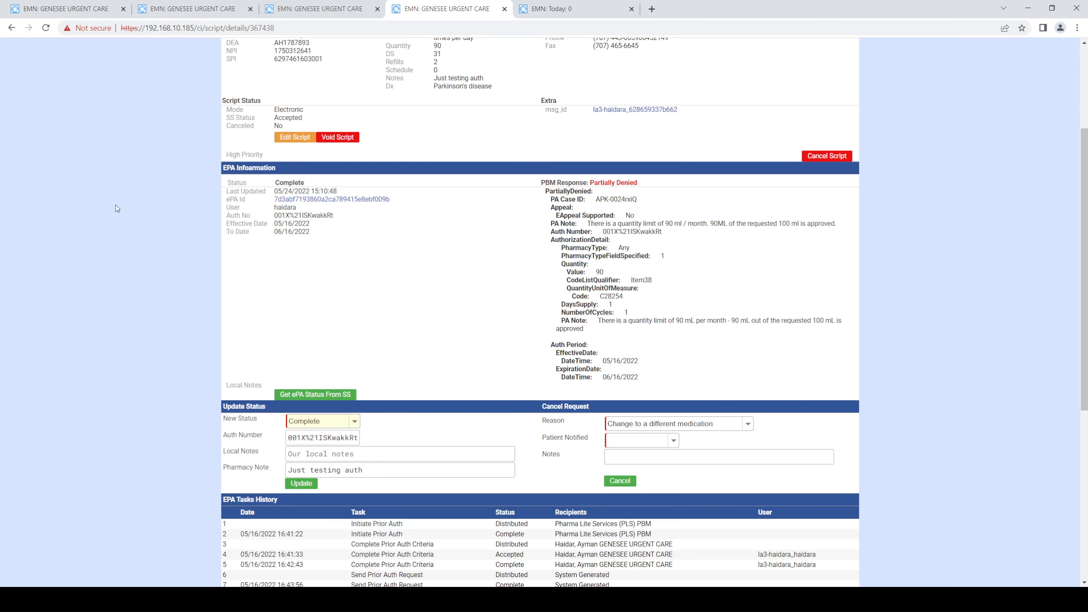
pyautogui.scroll(10, 117, 209)
# - Open today's patients screen and go to the ePA status list
pyautogui.click(88, 74)
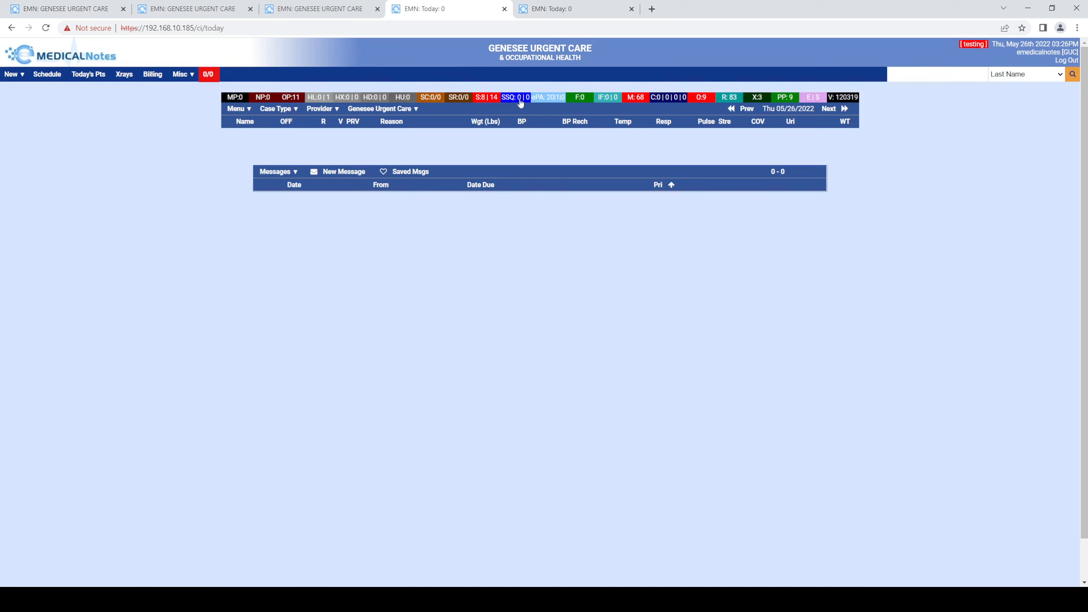
pyautogui.click(553, 98)
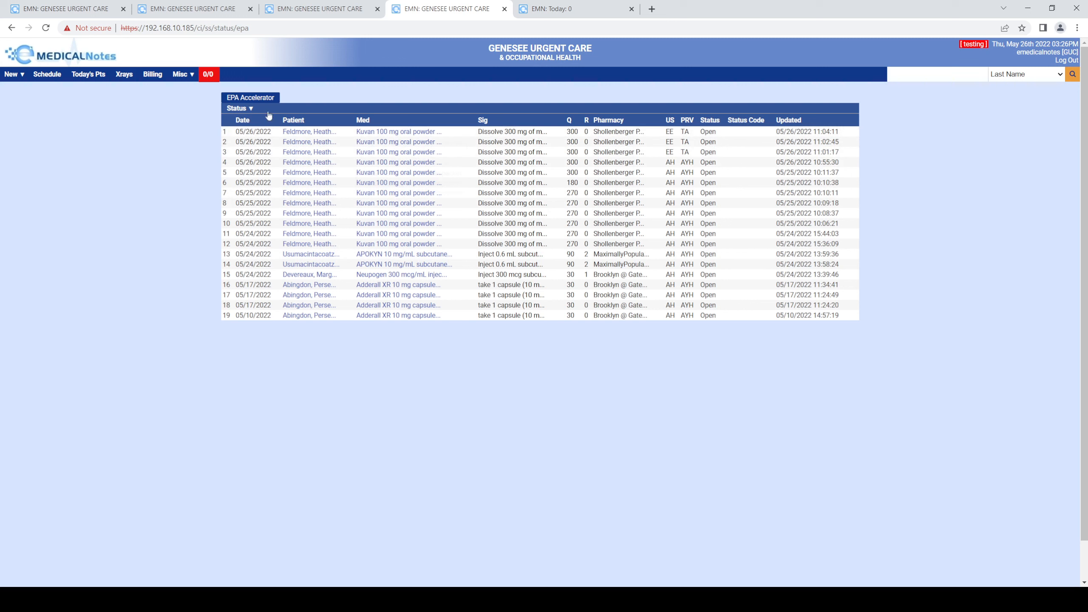
# - Filter the ePA status list to Complete requests, then switch the filter back to Default
pyautogui.click(249, 109)
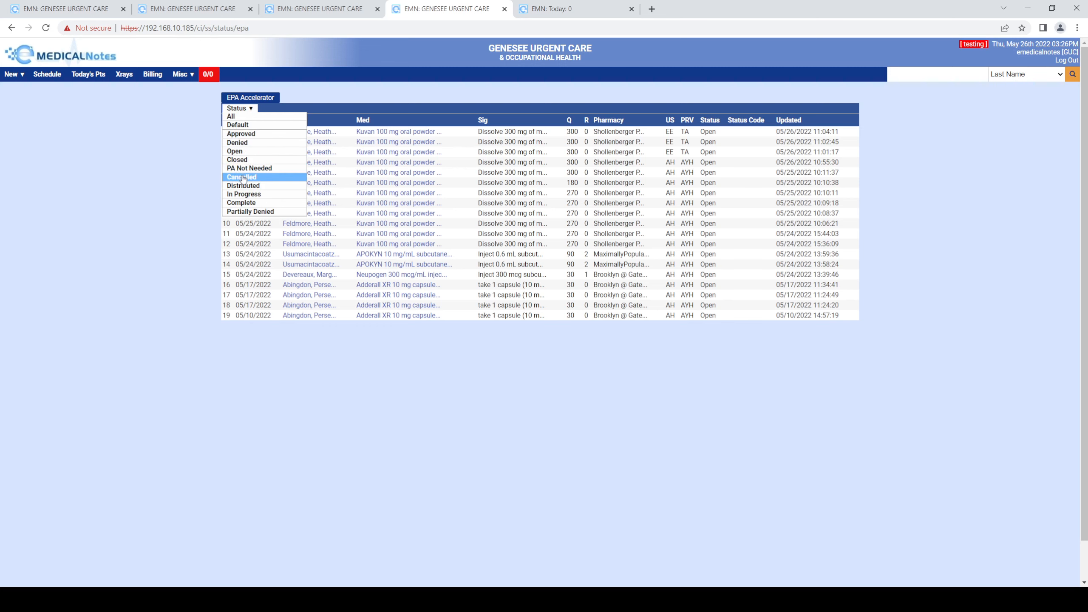
pyautogui.click(247, 204)
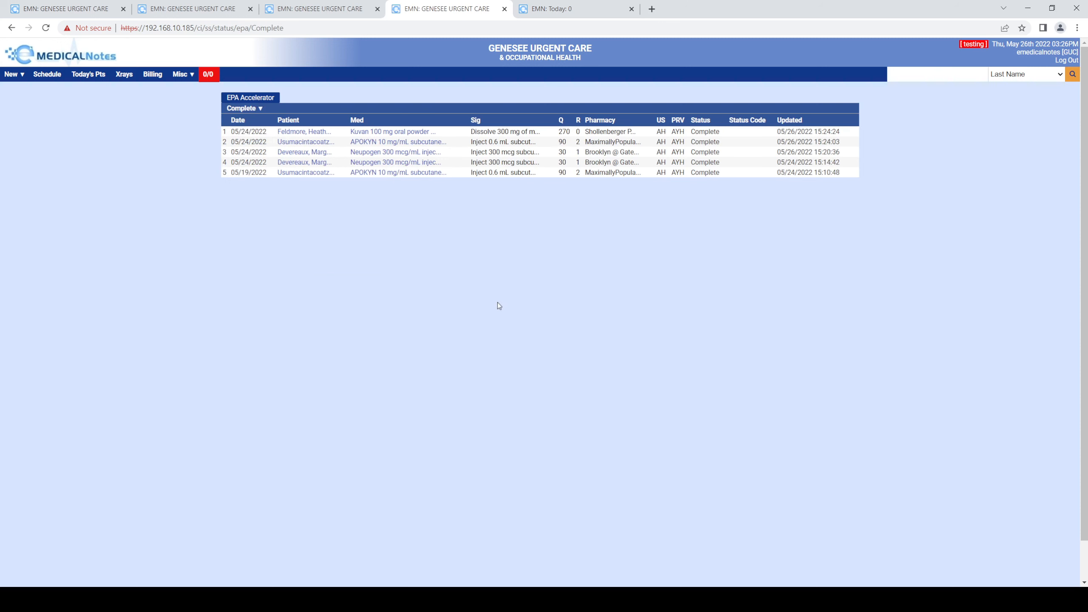
pyautogui.click(244, 108)
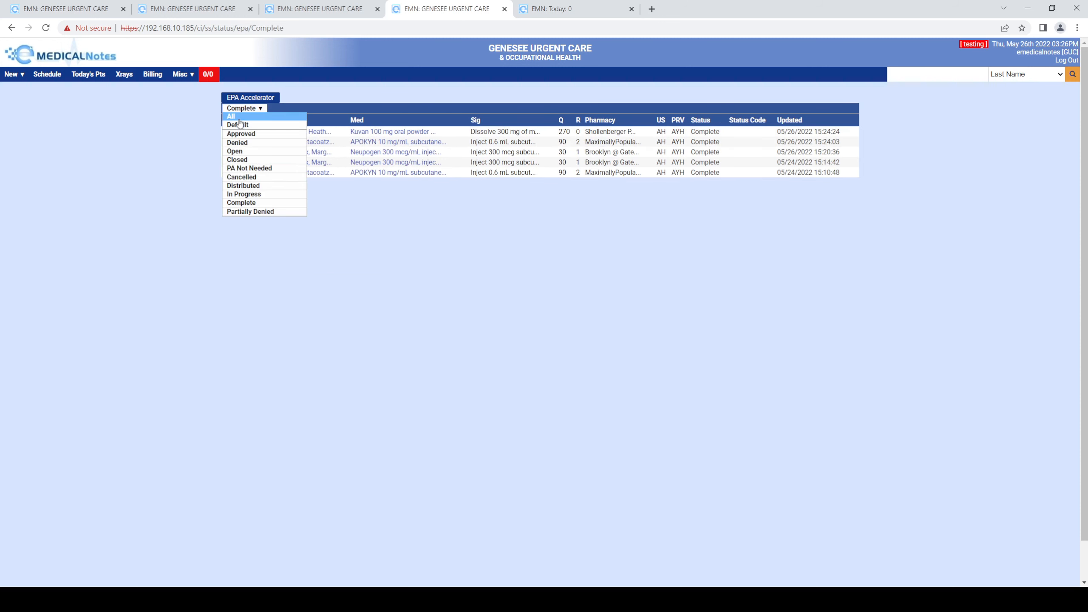
pyautogui.click(239, 125)
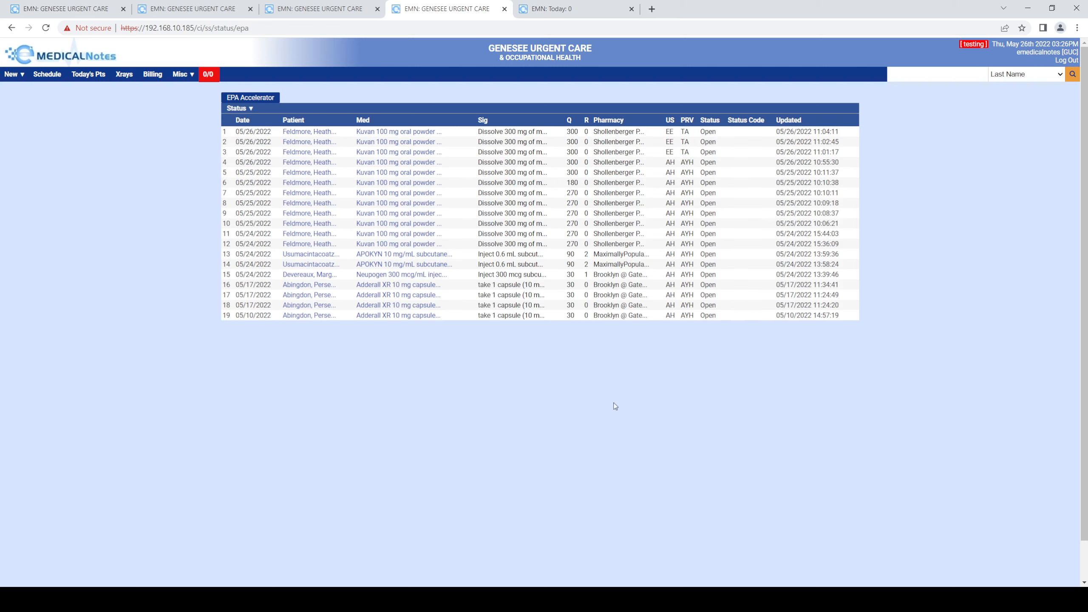
# - Open the most recent Kuvan 100 mg oral powder script and submit an ePA status update for it
pyautogui.click(391, 133)
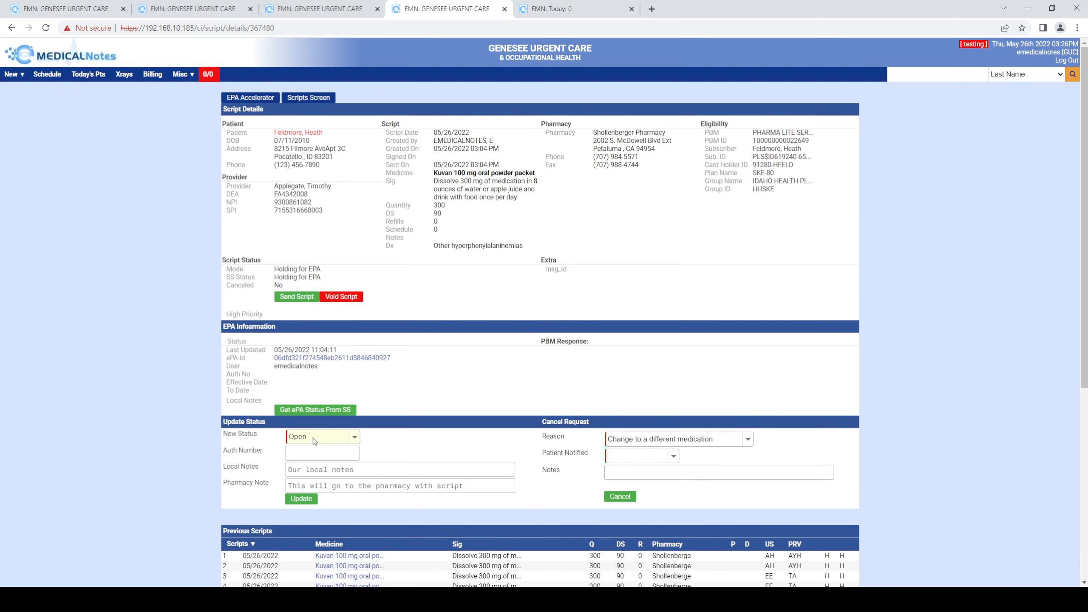
pyautogui.click(311, 535)
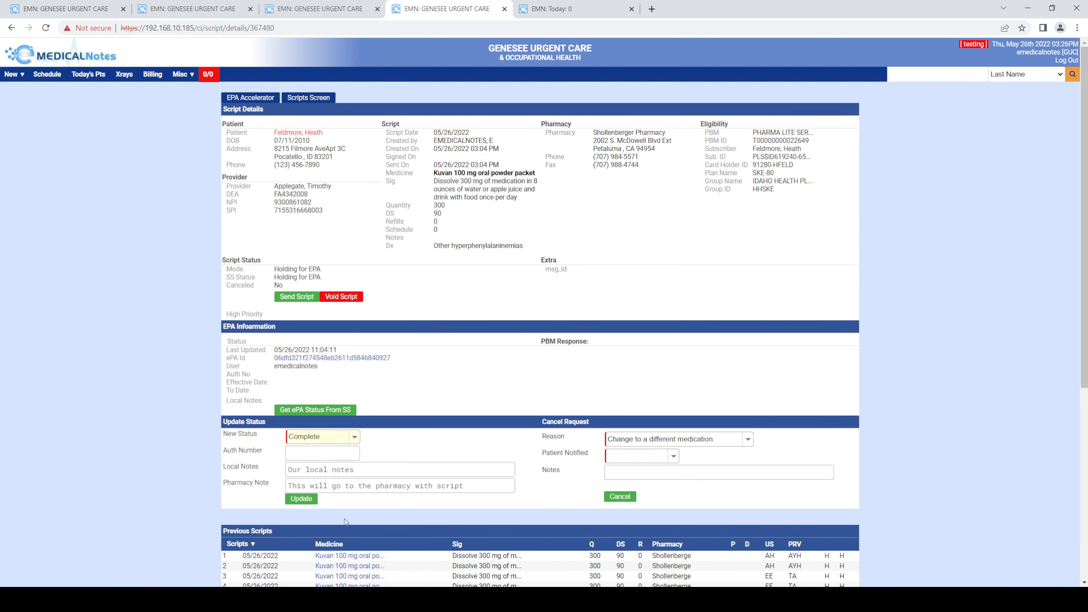
pyautogui.click(300, 501)
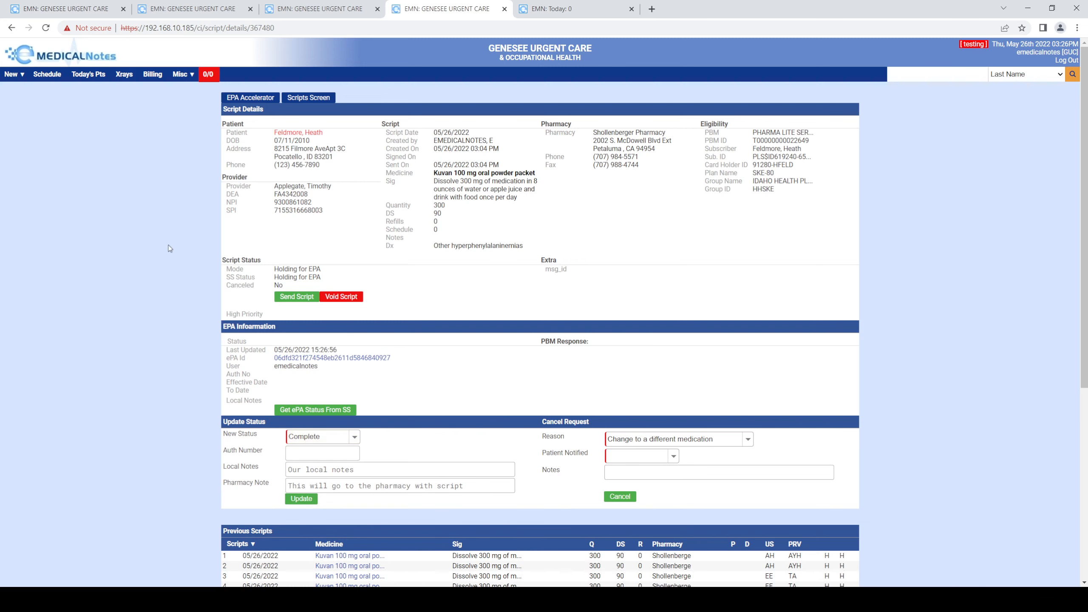
# - Return to the ePA status list from today's patients and review the Kuvan script's details on its tab
pyautogui.click(98, 78)
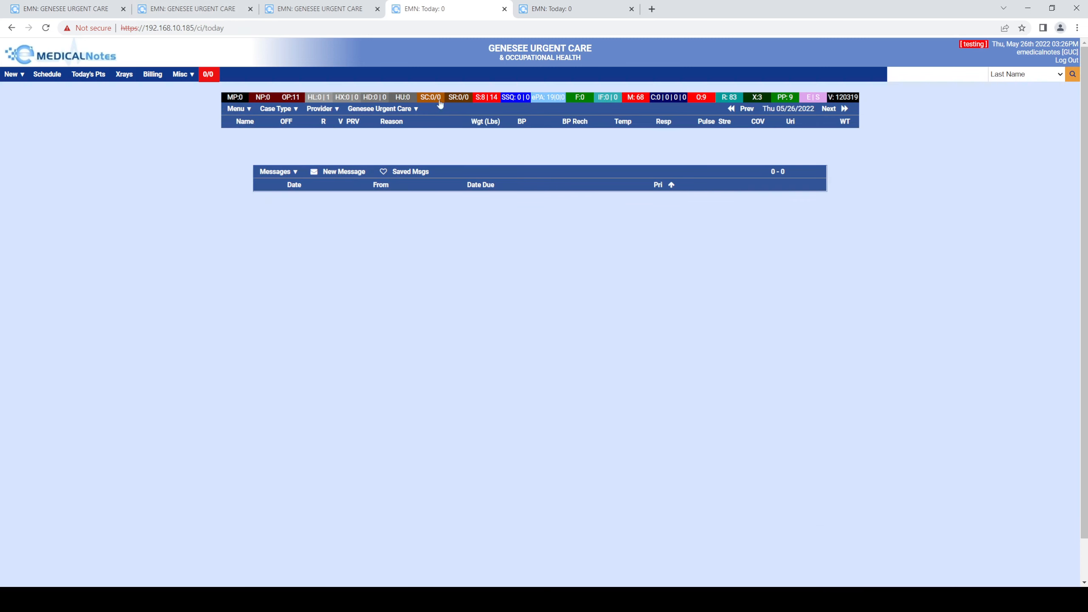
pyautogui.click(555, 97)
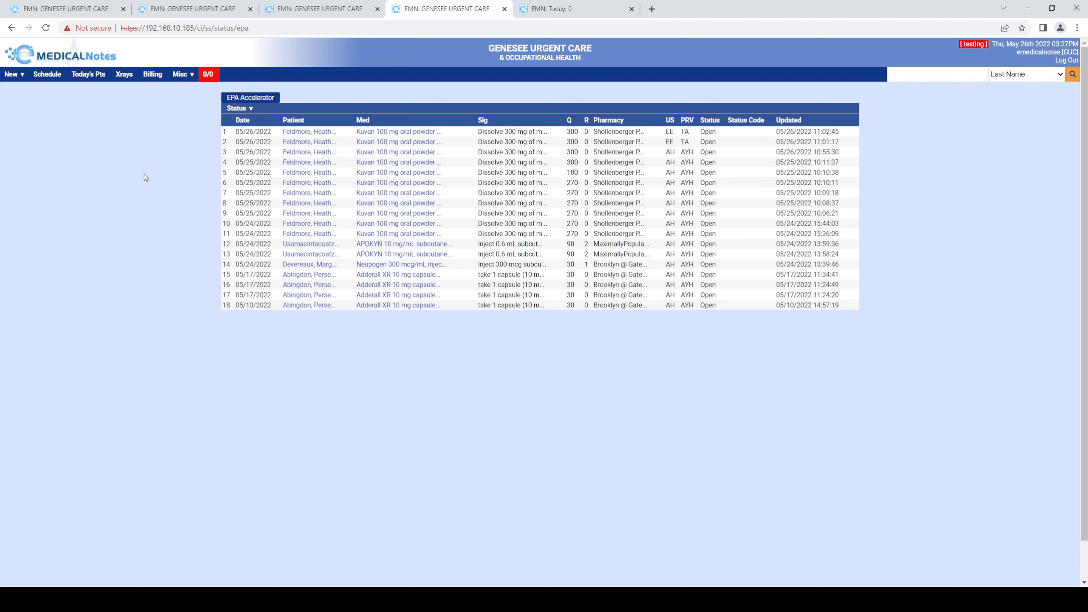
pyautogui.click(319, 9)
pyautogui.scroll(-3, 225, 384)
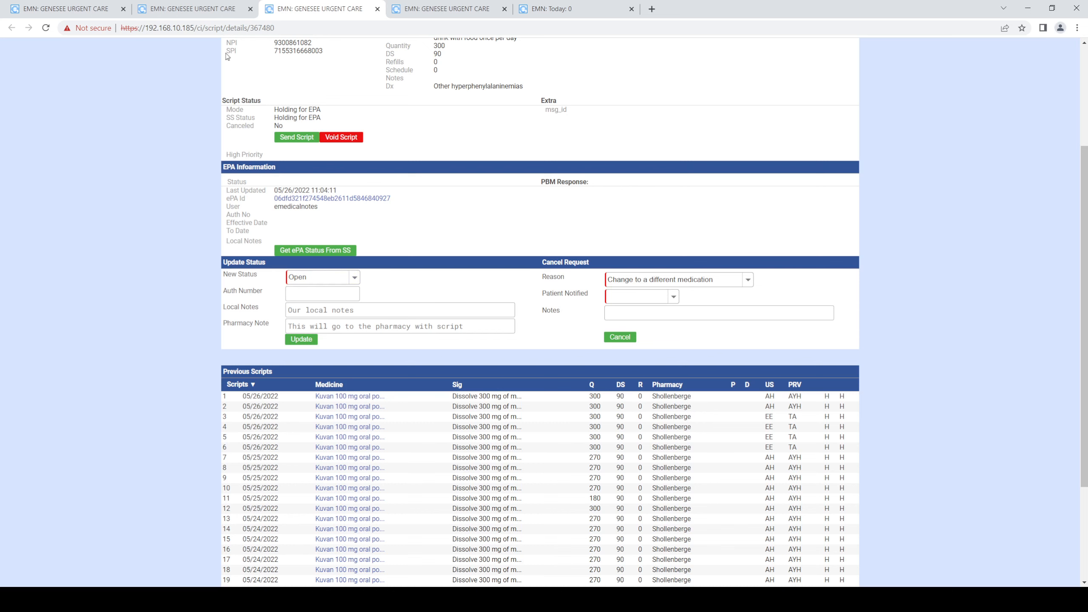
pyautogui.scroll(4, 185, 225)
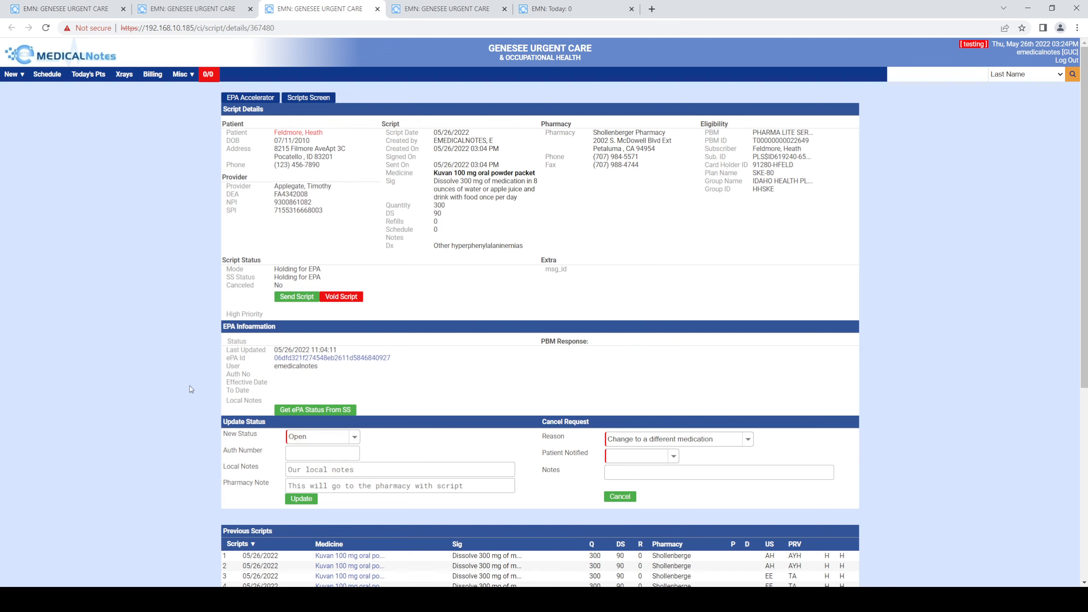
# - Open the ePA Accelerator worklist, select the Prior Auth Cancelled task and acknowledge the approved cancel
pyautogui.click(251, 97)
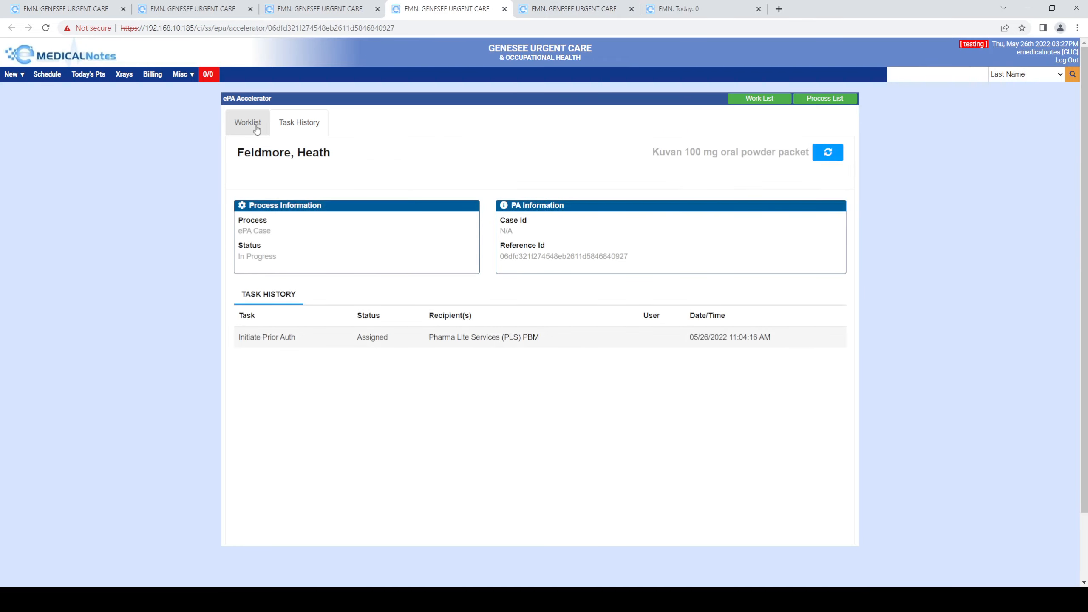
pyautogui.click(253, 124)
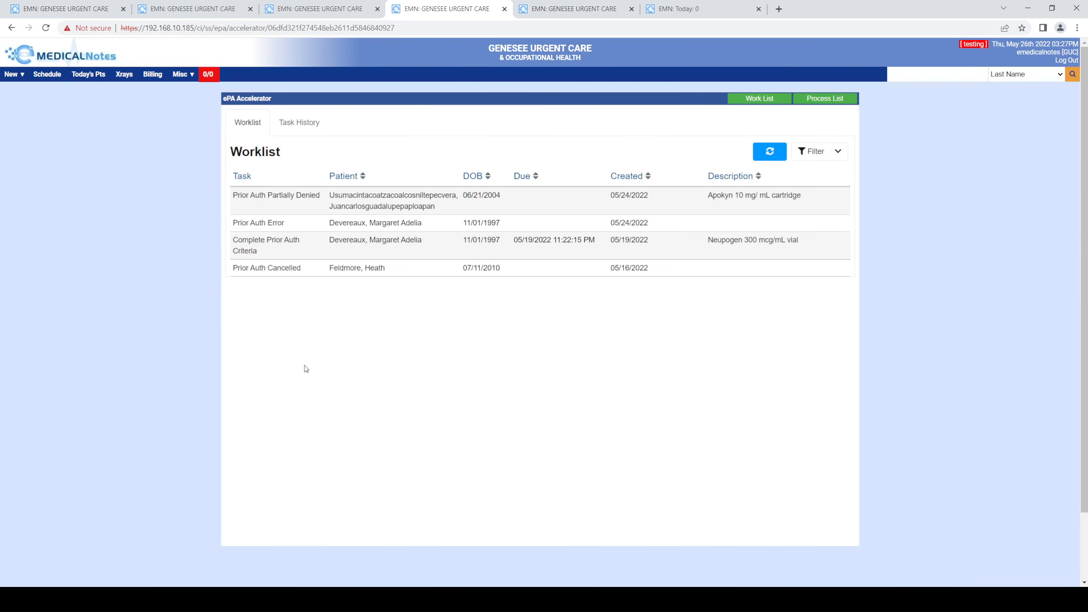
pyautogui.click(408, 275)
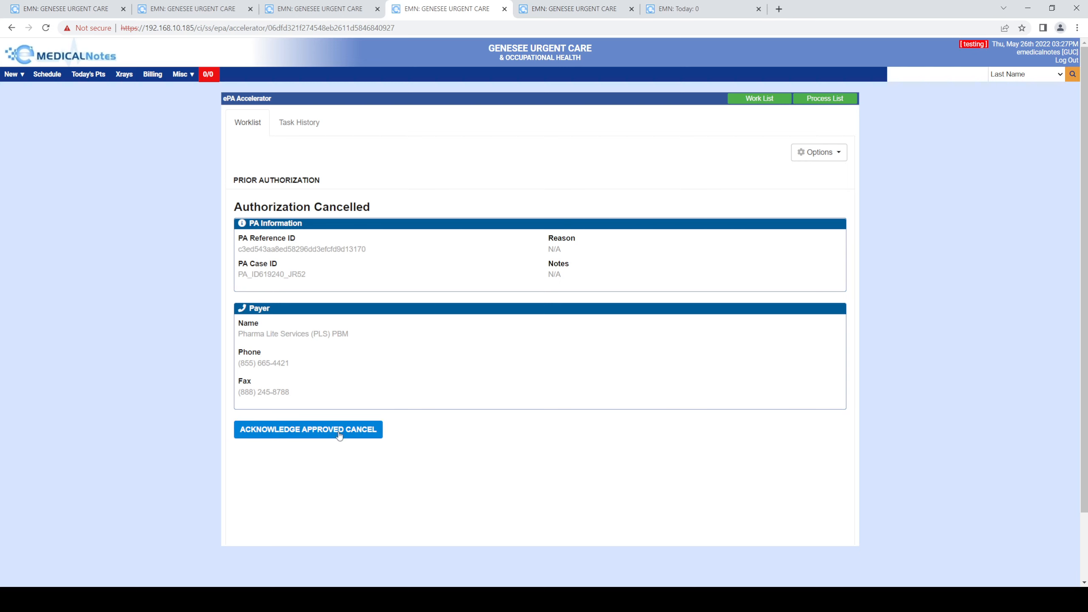
pyautogui.click(339, 435)
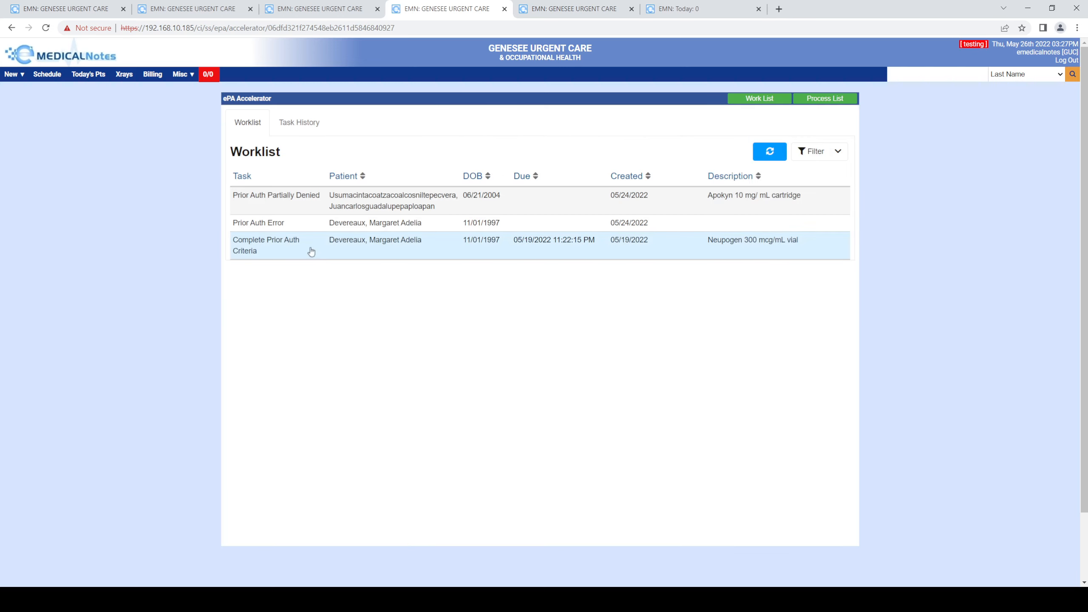
# - Review the Neupogen Complete Prior Auth Criteria task's details and return to the worklist
pyautogui.click(270, 246)
pyautogui.scroll(-2, 387, 386)
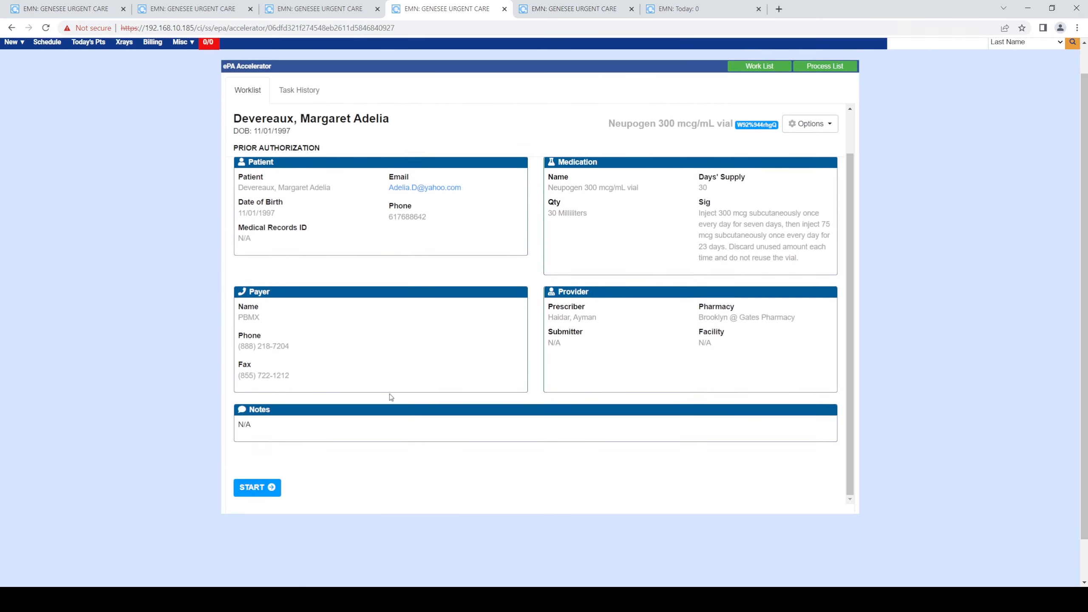
pyautogui.scroll(-1, 389, 397)
pyautogui.scroll(3, 388, 397)
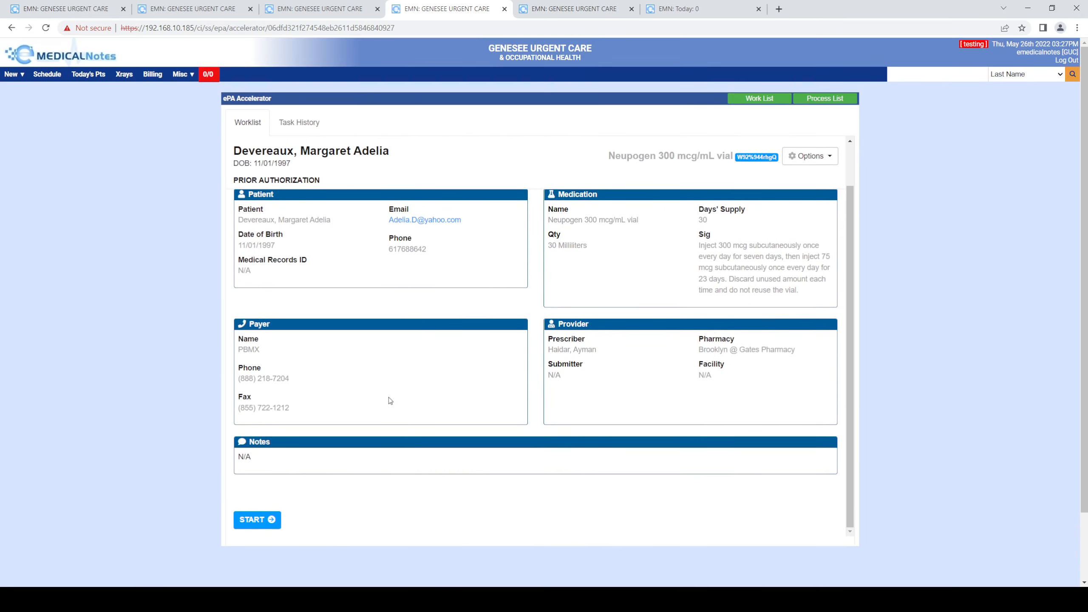
pyautogui.click(246, 134)
pyautogui.click(390, 230)
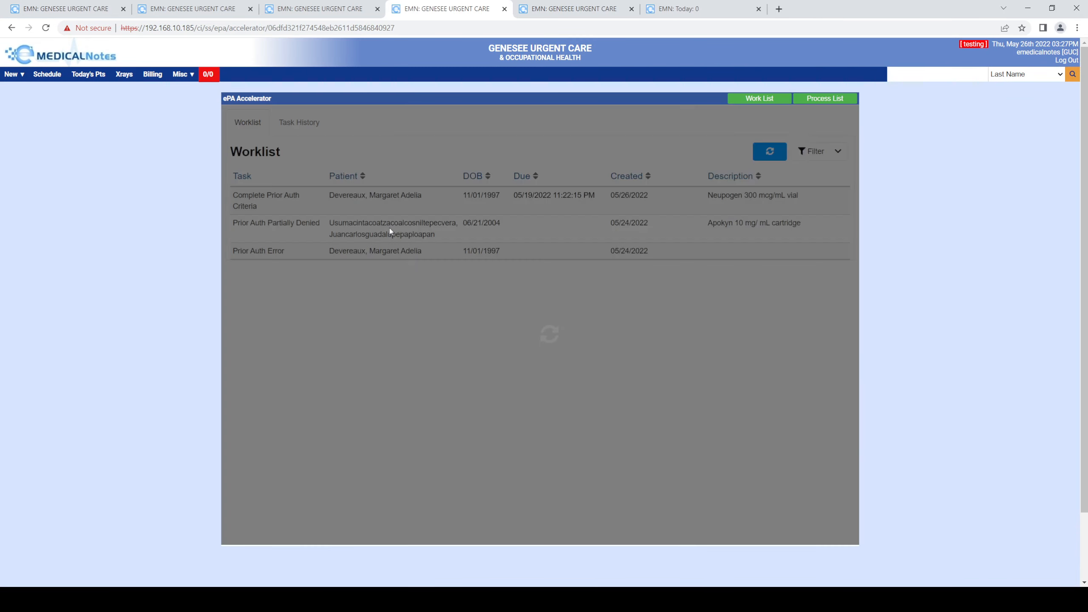